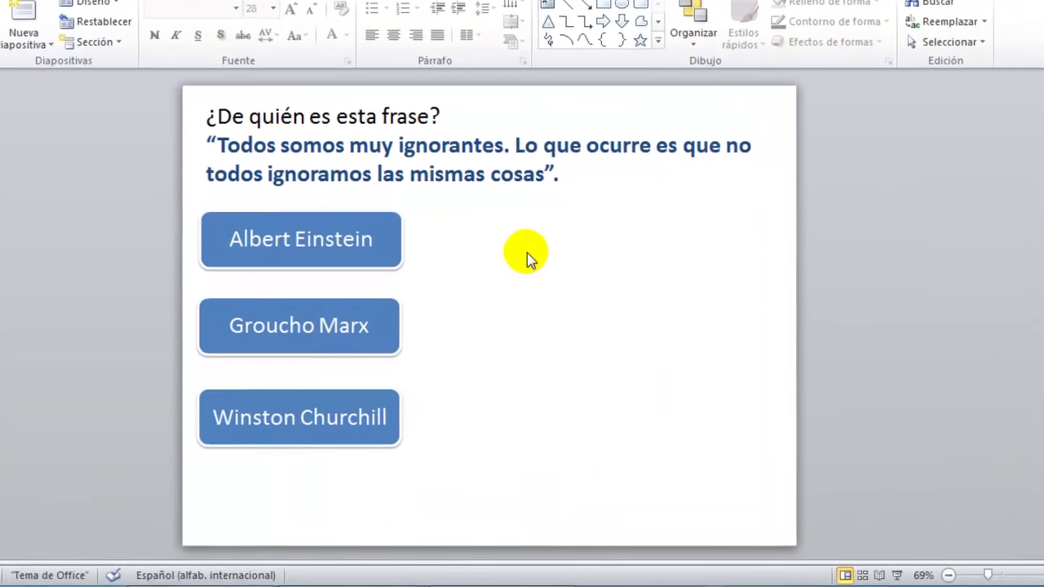
# - Select the question text box and the Albert Einstein, Groucho Marx and Winston Churchill answer boxes in turn
pyautogui.click(579, 204)
pyautogui.click(532, 140)
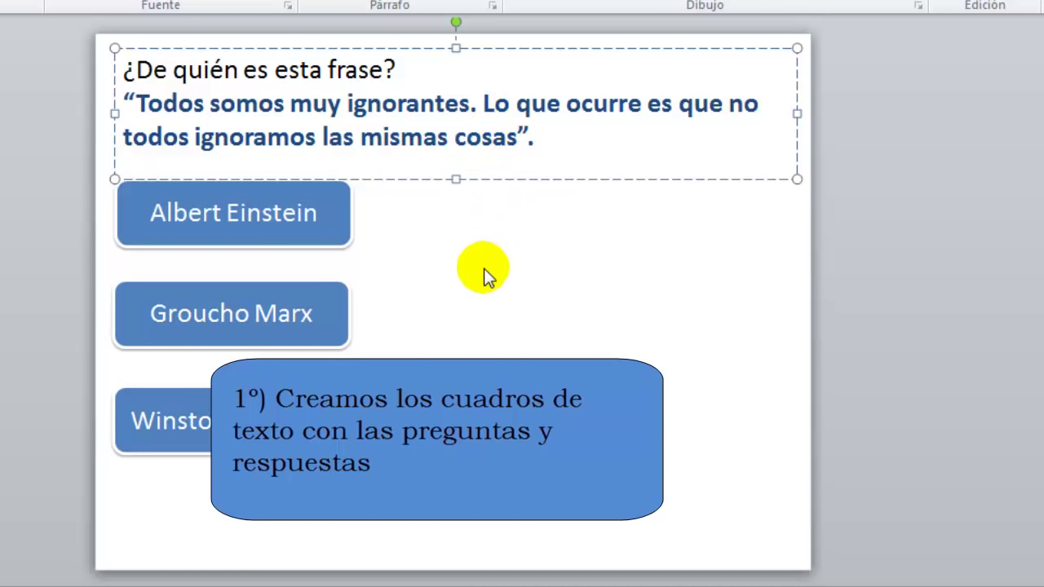
pyautogui.click(308, 222)
pyautogui.click(327, 308)
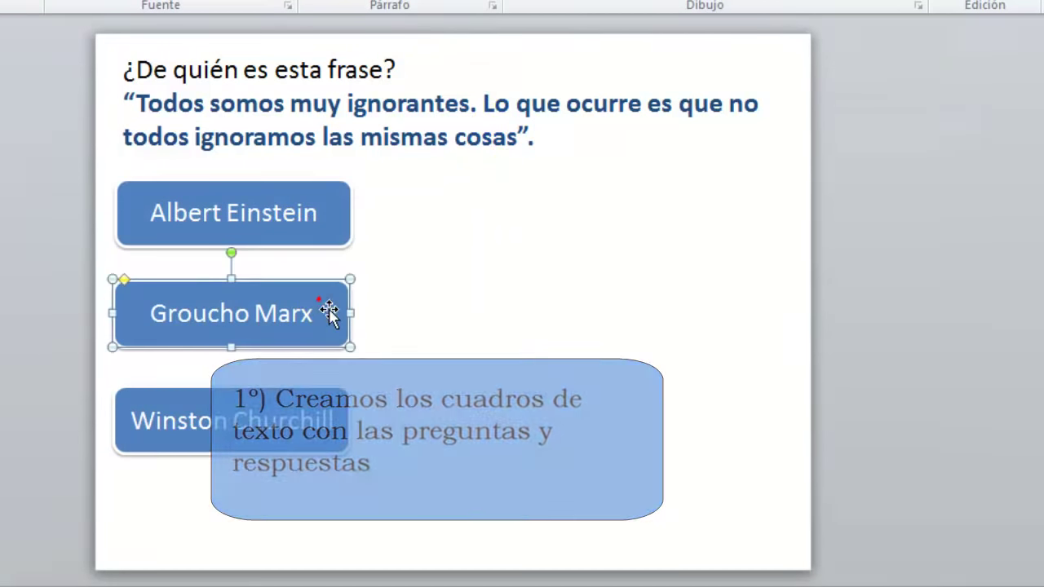
pyautogui.click(324, 421)
pyautogui.click(507, 265)
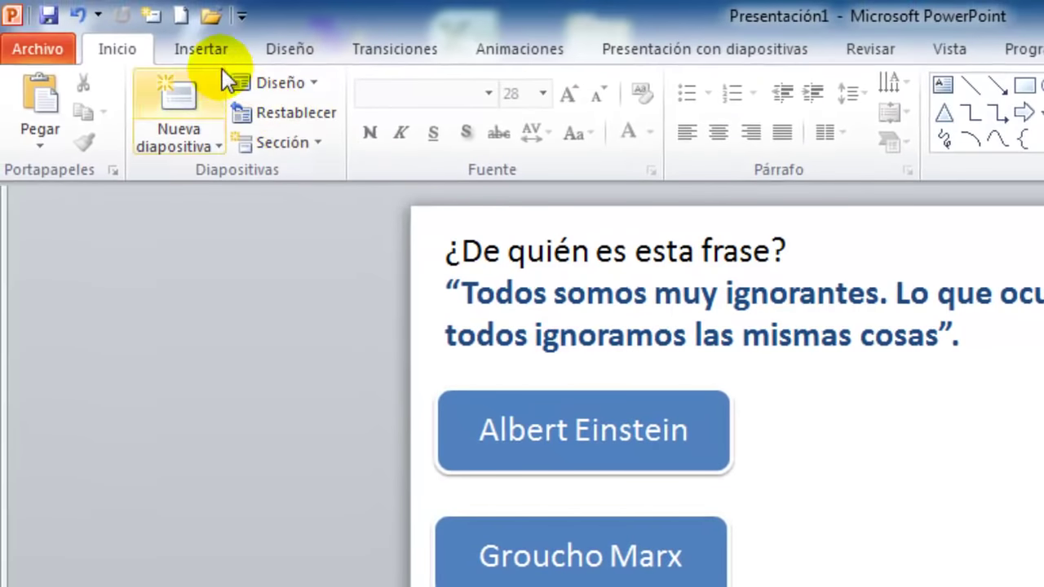
# - Insert the 'acierto' thumbs-up picture from Descargas and move it toward the slide's lower right
pyautogui.click(220, 59)
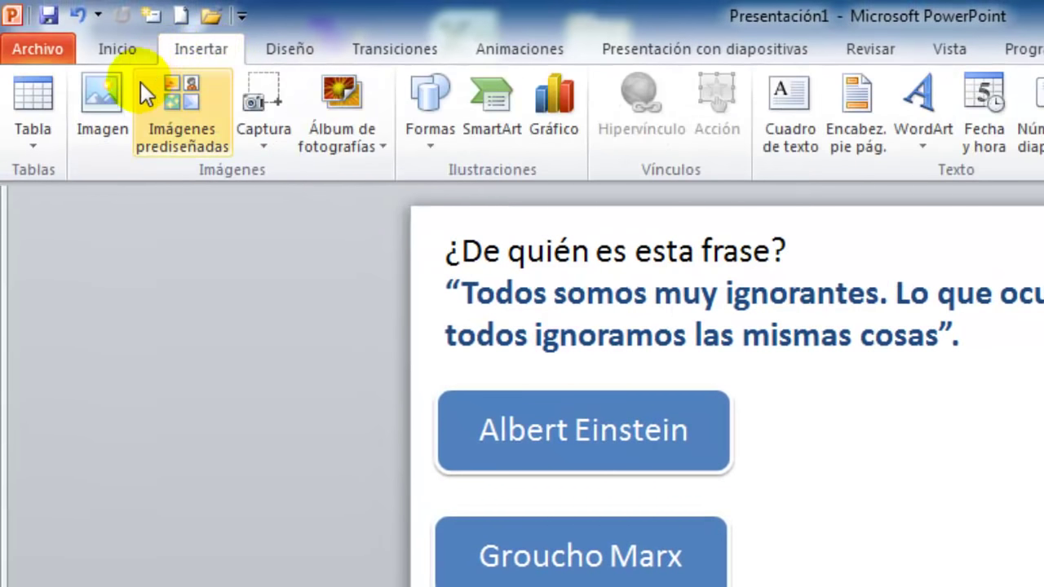
pyautogui.click(103, 114)
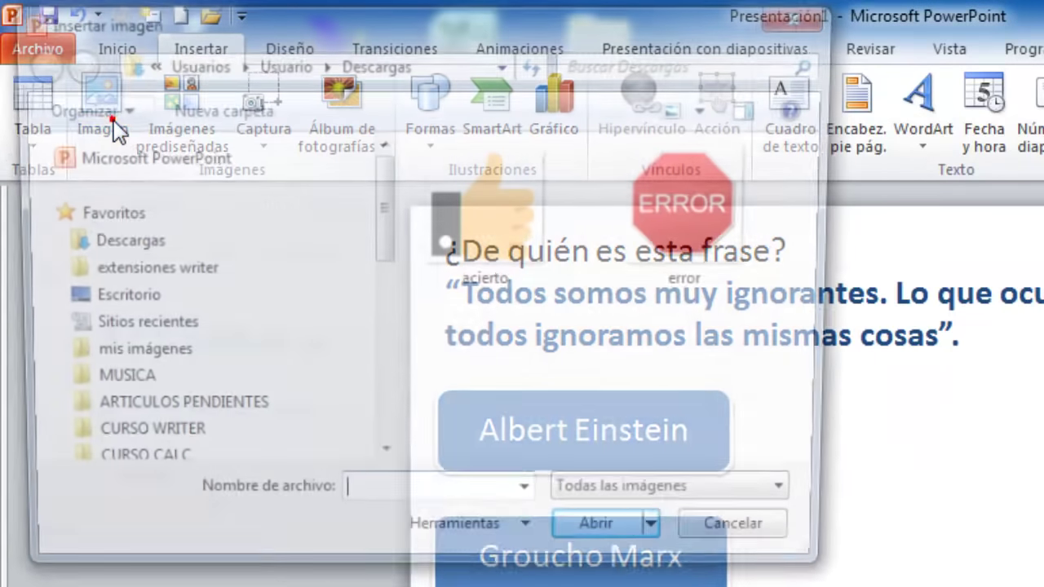
pyautogui.click(521, 202)
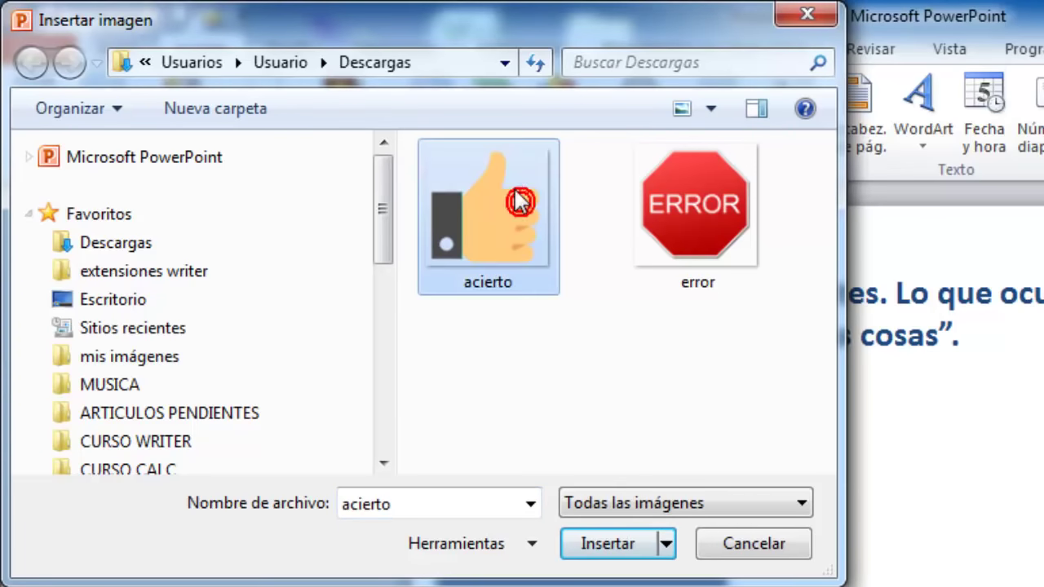
pyautogui.click(595, 547)
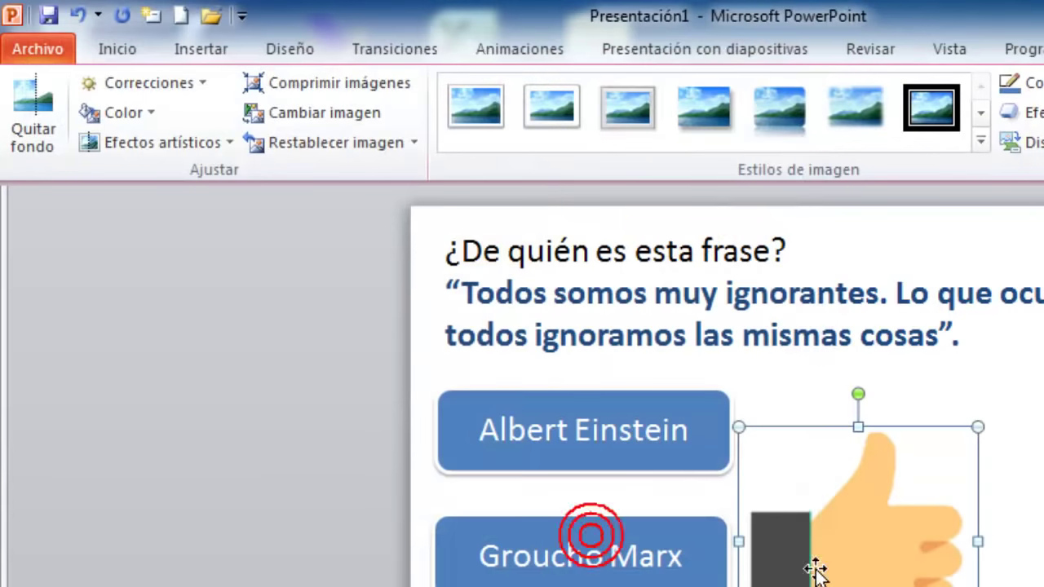
pyautogui.moveTo(461, 289); pyautogui.dragTo(721, 467)
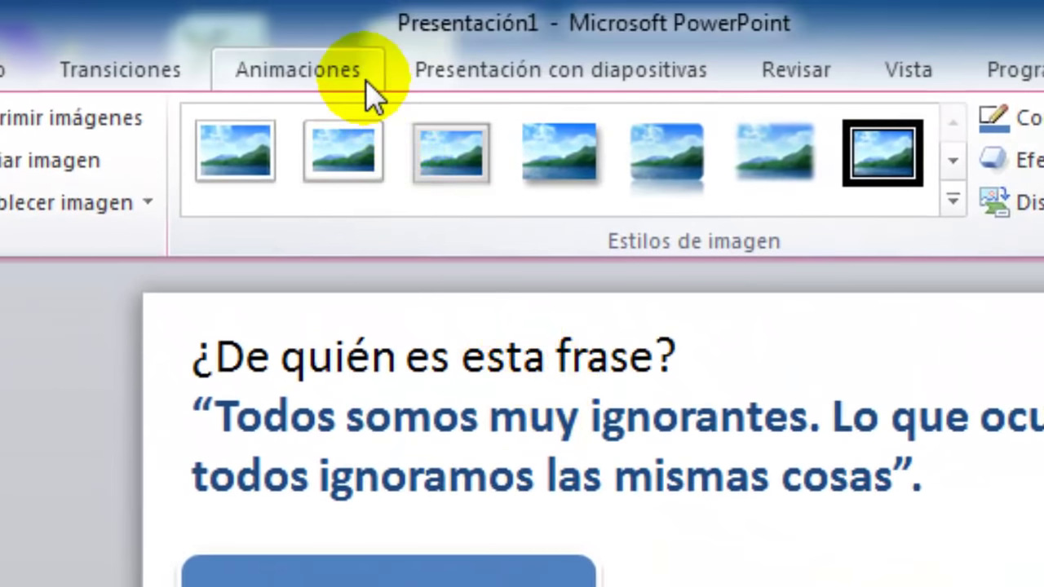
# - Give the thumbs-up picture a Desvanecer entrance animation
pyautogui.click(366, 80)
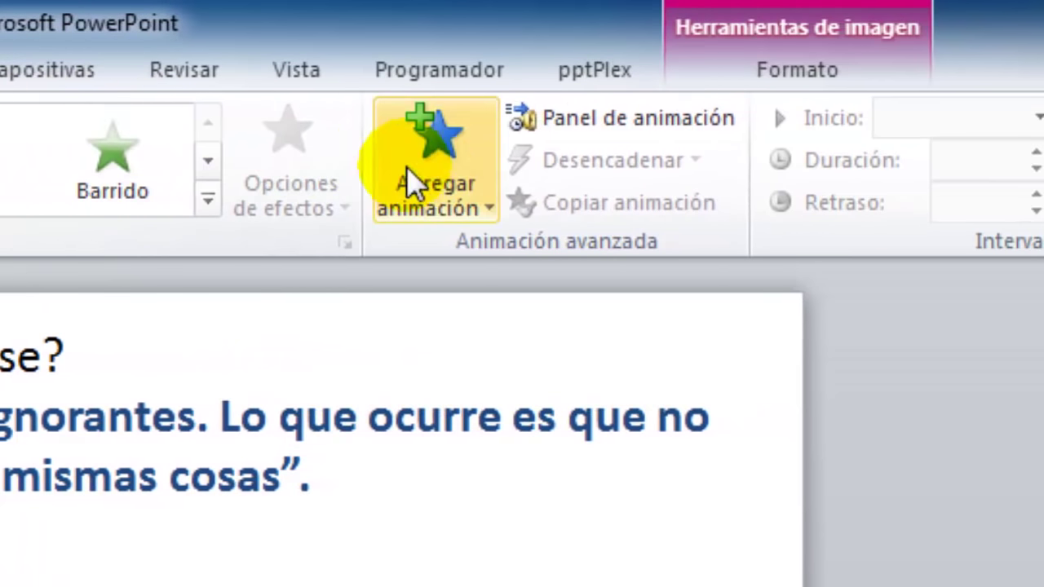
pyautogui.click(453, 196)
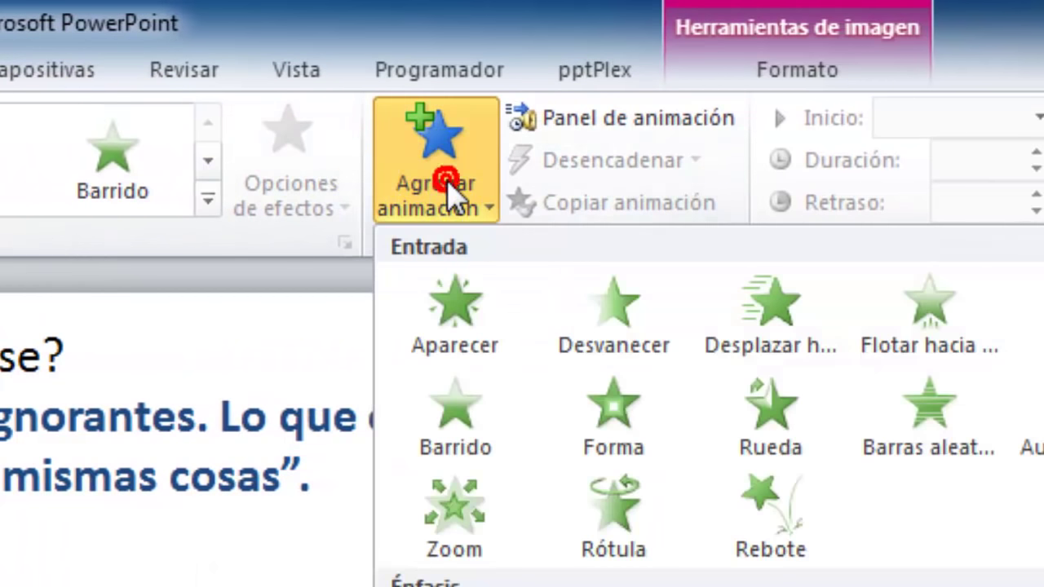
pyautogui.click(614, 305)
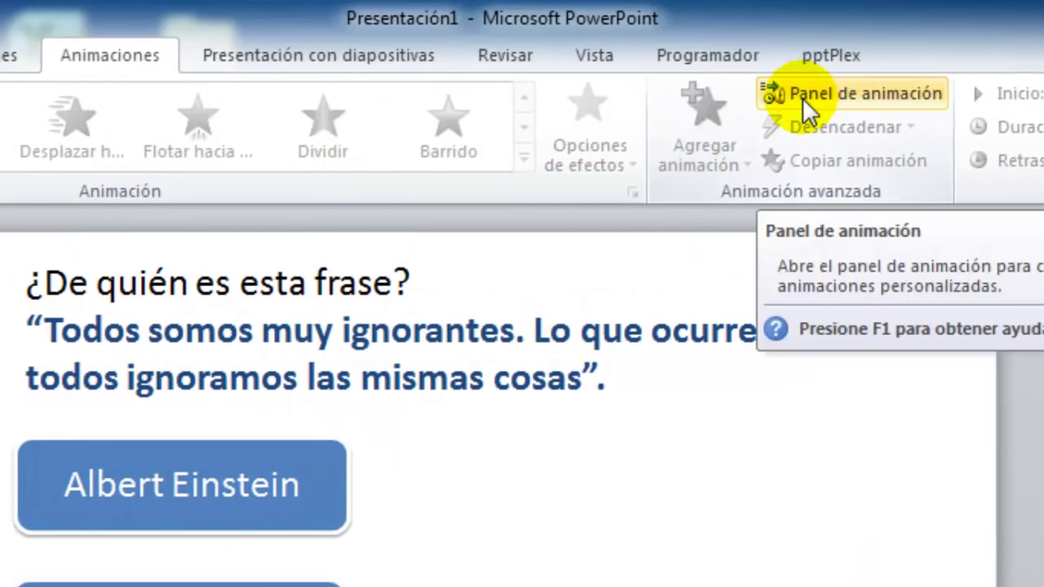
# - Show the animation pane and open the dropdown menu of the '12 Imagen' entry
pyautogui.click(802, 98)
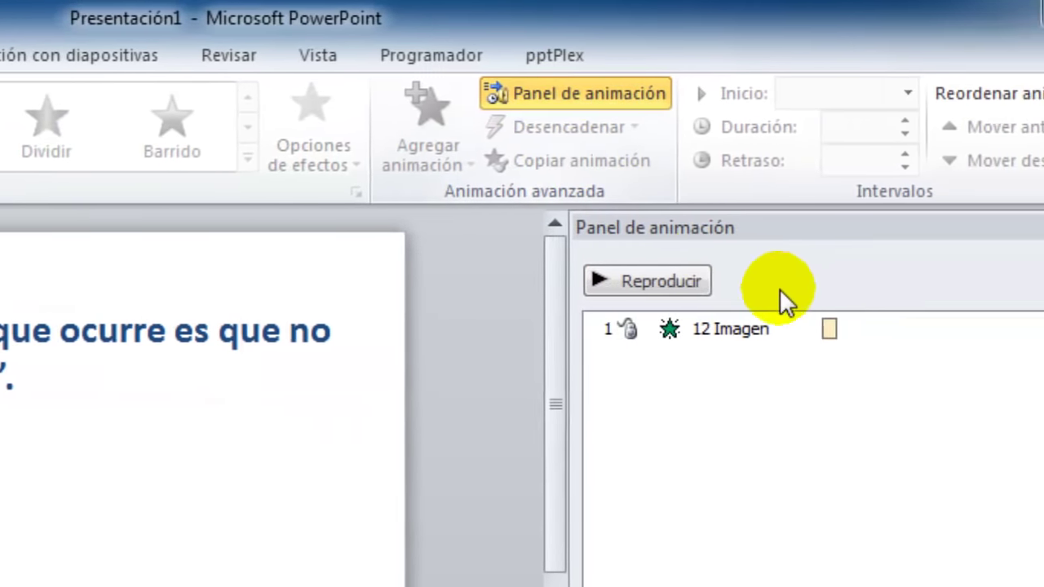
pyautogui.click(677, 328)
pyautogui.click(698, 331)
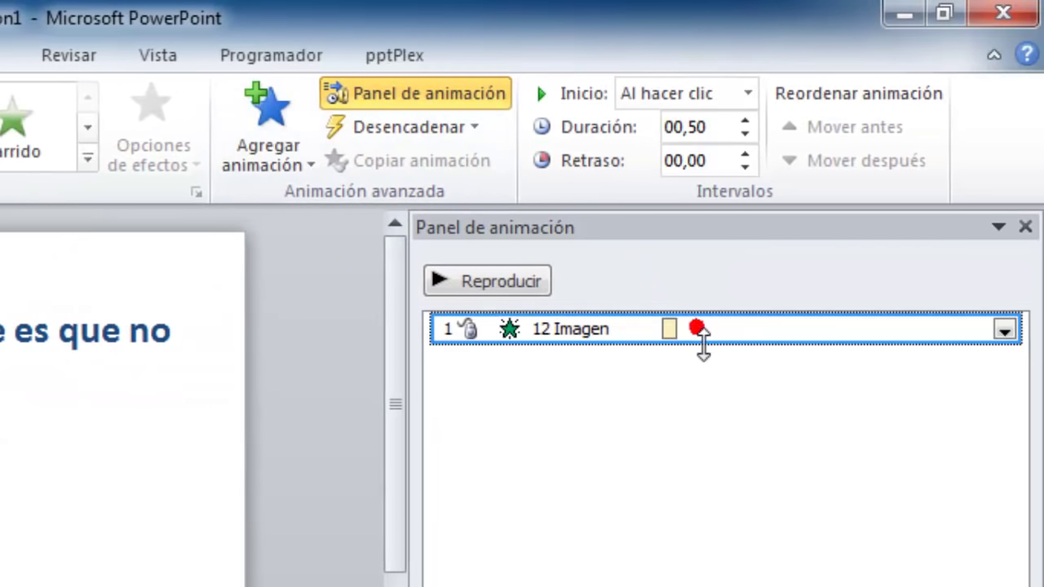
pyautogui.click(1005, 330)
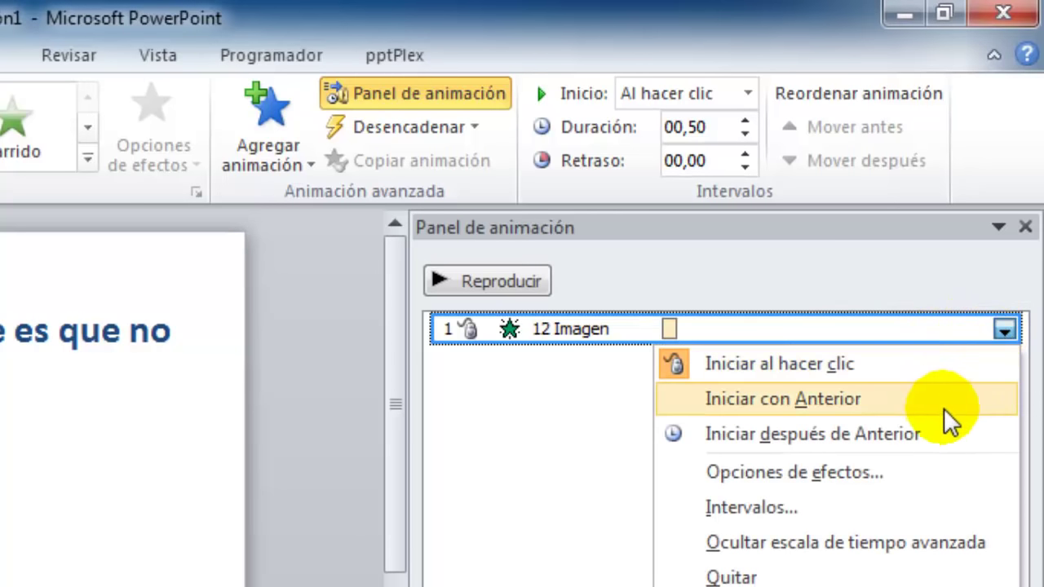
# - Make the thumbs-up fade start when the Albert Einstein rectangle is clicked
pyautogui.click(917, 473)
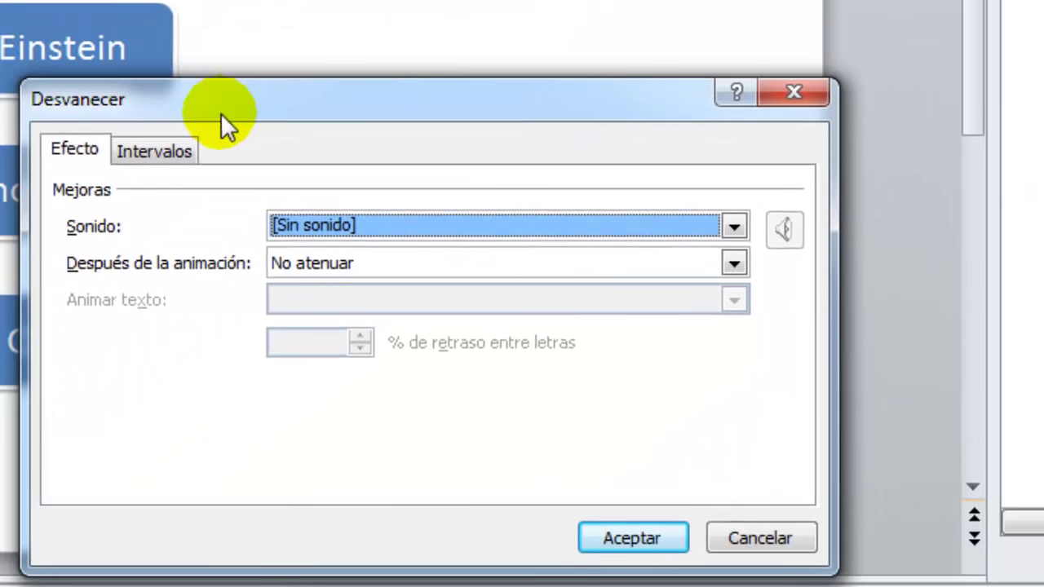
pyautogui.click(181, 149)
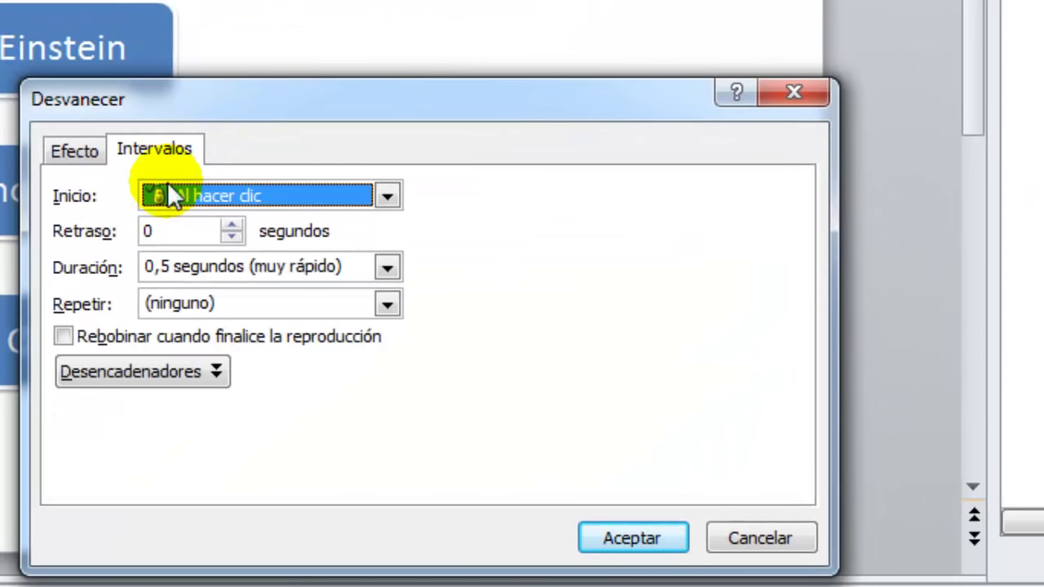
pyautogui.click(169, 371)
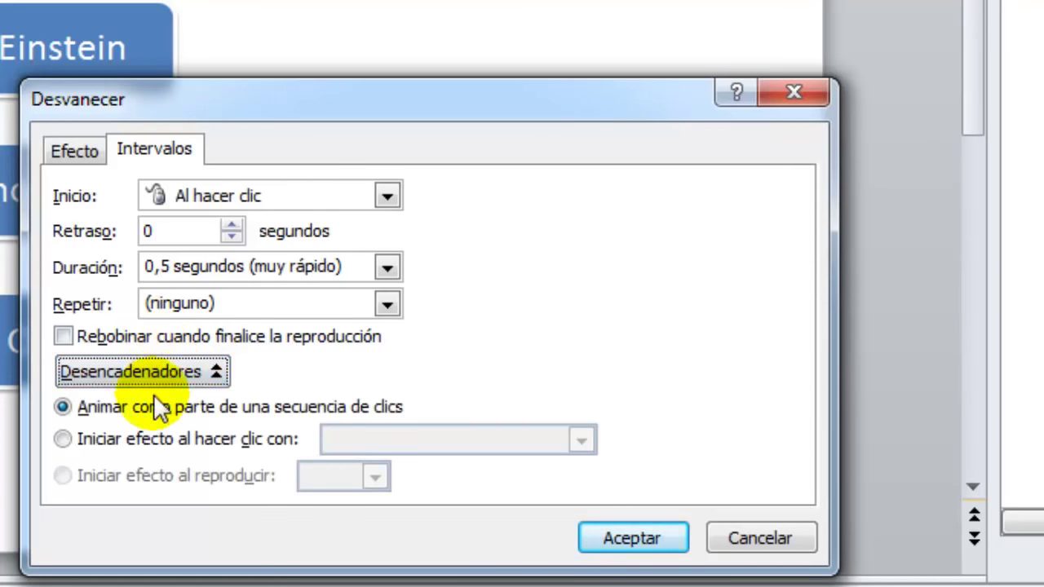
pyautogui.click(65, 438)
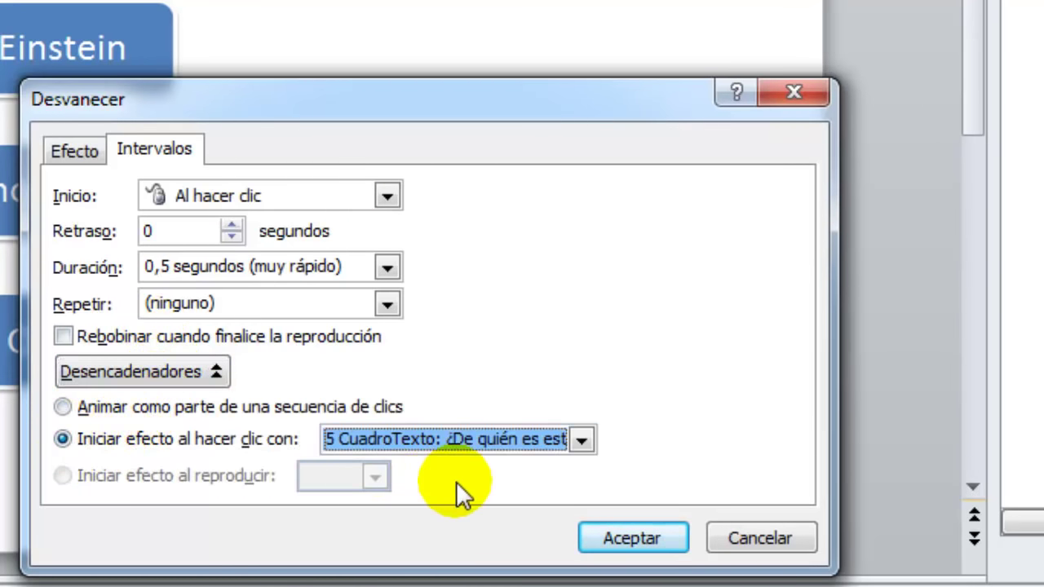
pyautogui.click(582, 439)
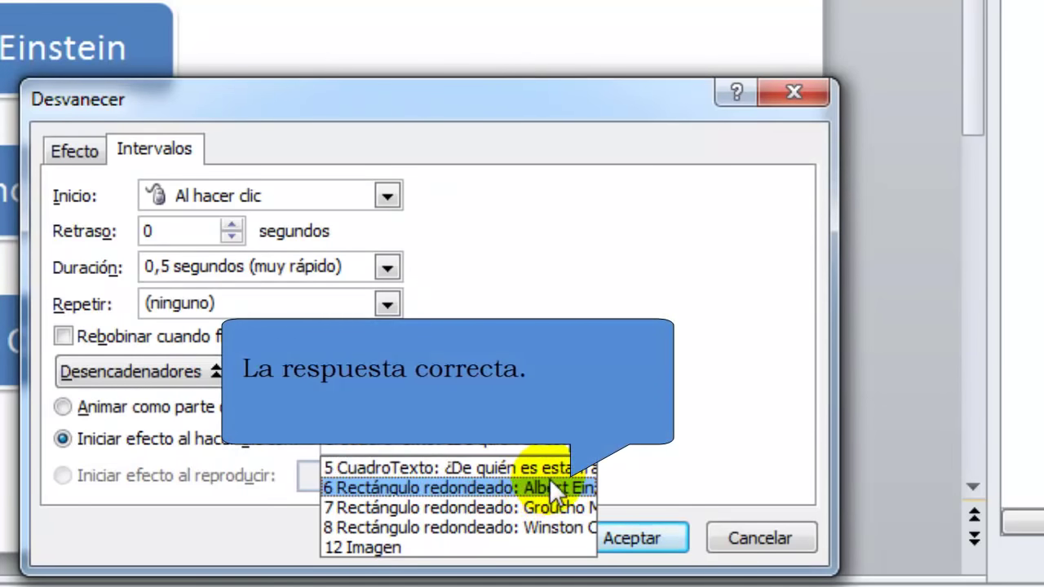
pyautogui.click(552, 483)
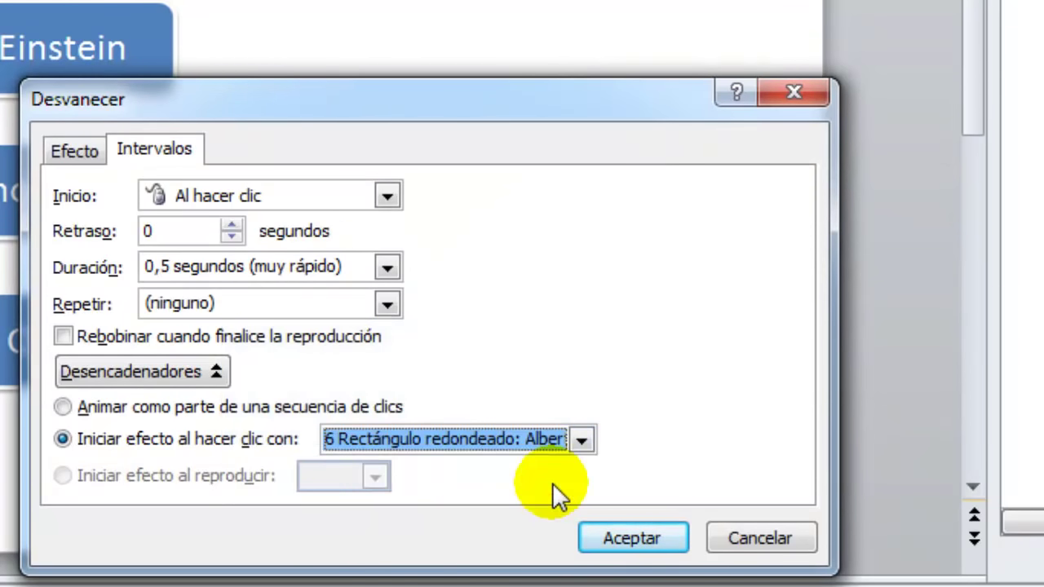
# - Set the fade's sound to Aplauso and accept the effect options
pyautogui.click(73, 151)
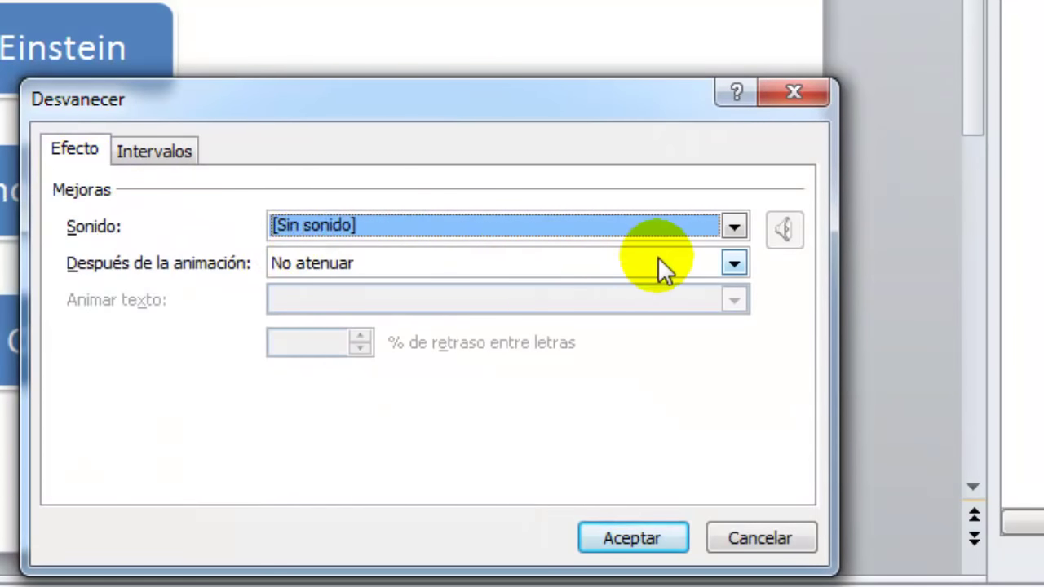
pyautogui.click(735, 227)
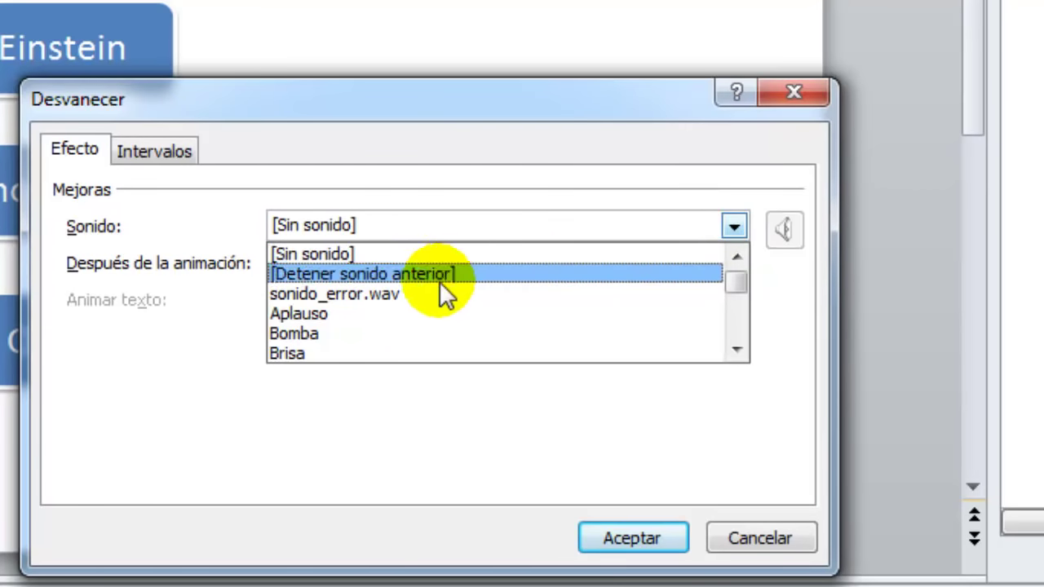
pyautogui.click(343, 315)
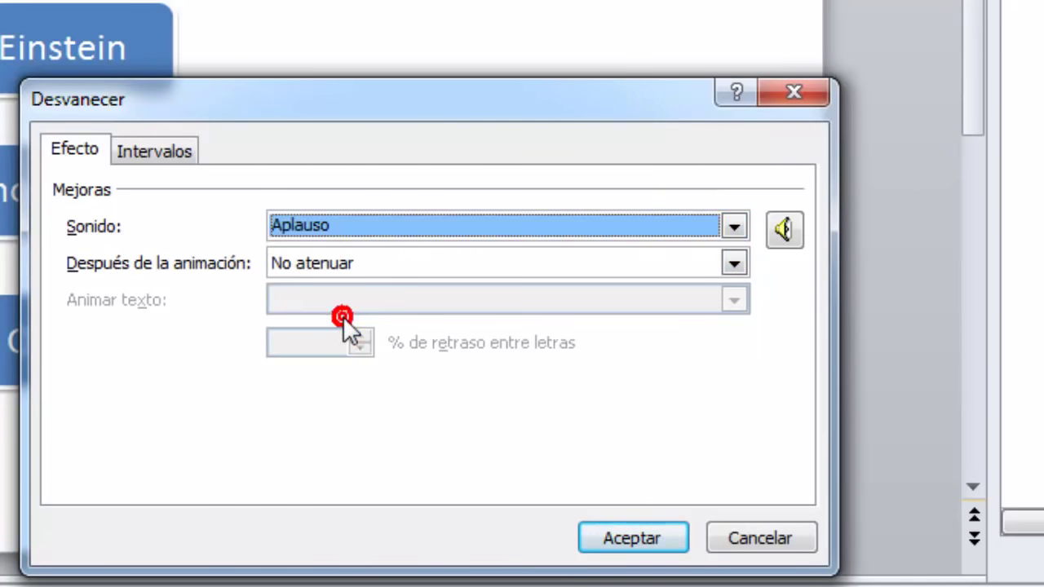
pyautogui.click(629, 526)
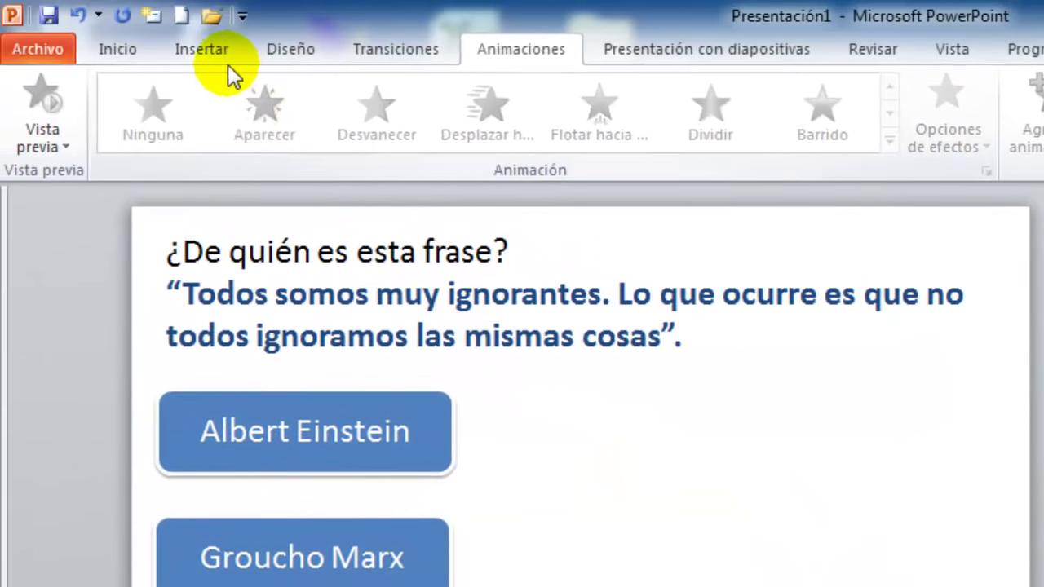
# - Insert the 'error' stop-sign picture from Descargas and drag it to the slide's lower right
pyautogui.click(218, 55)
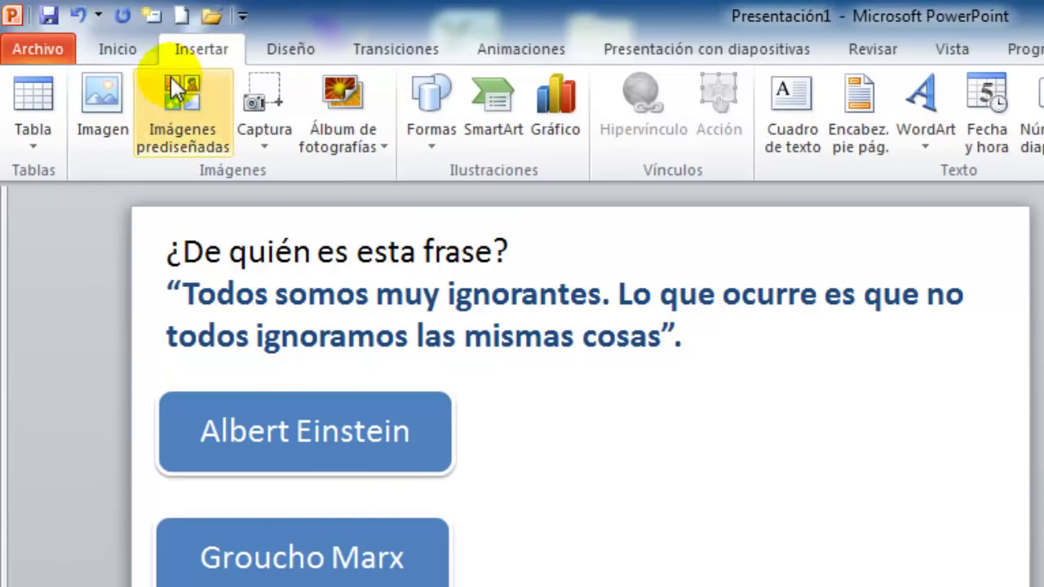
pyautogui.click(115, 136)
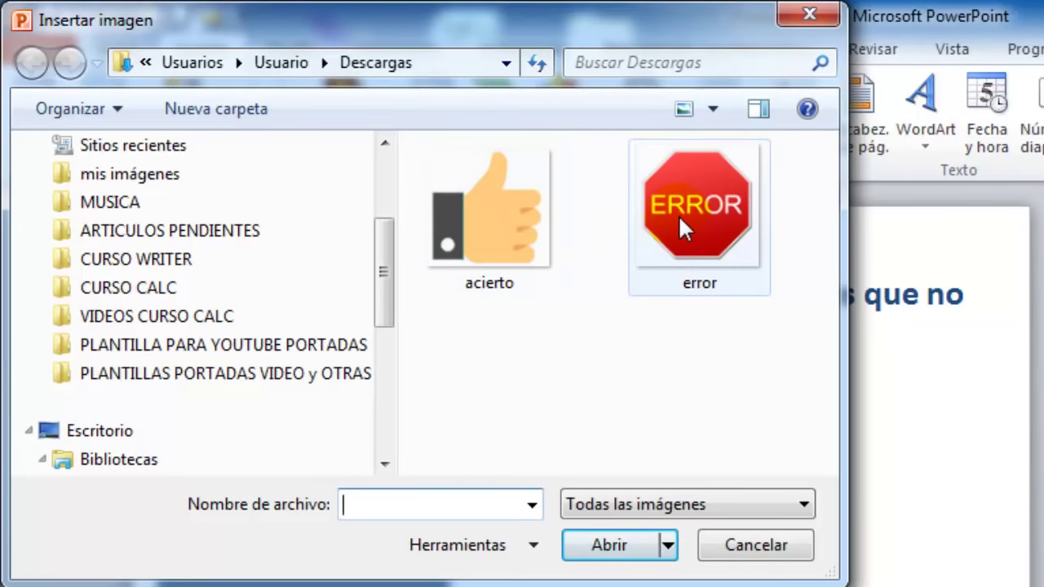
pyautogui.click(685, 230)
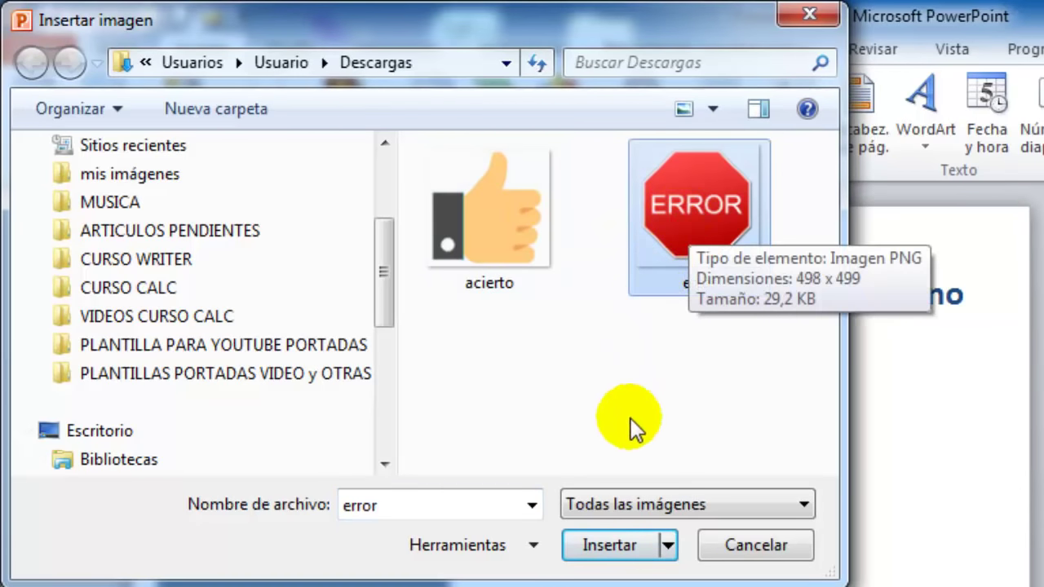
pyautogui.click(632, 549)
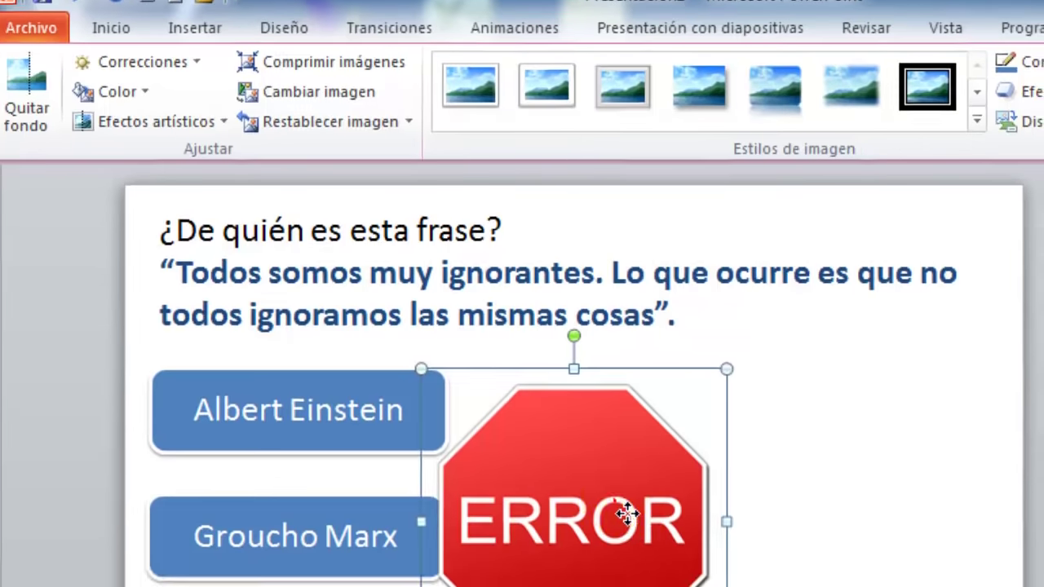
pyautogui.moveTo(581, 357)
pyautogui.mouseDown()
pyautogui.moveTo(862, 560)
pyautogui.moveTo(840, 407)
pyautogui.mouseUp()
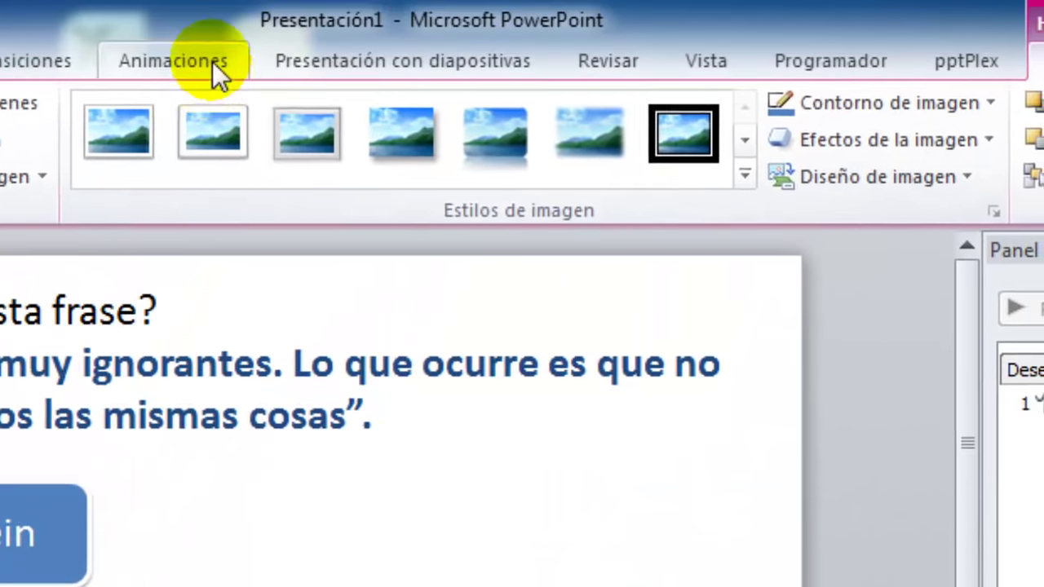
# - Give the ERROR picture a Desvanecer entrance animation
pyautogui.click(214, 63)
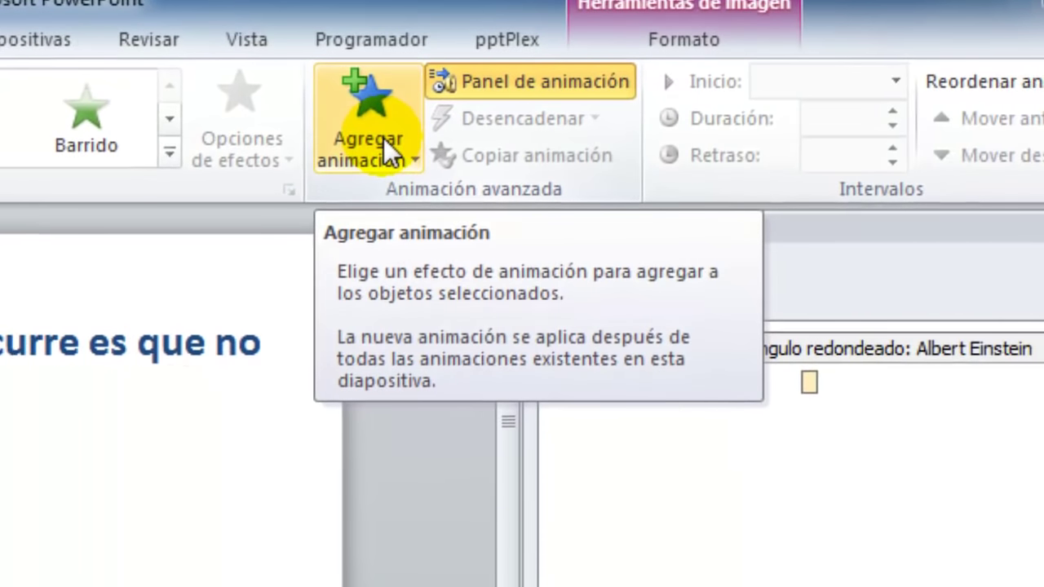
pyautogui.click(551, 147)
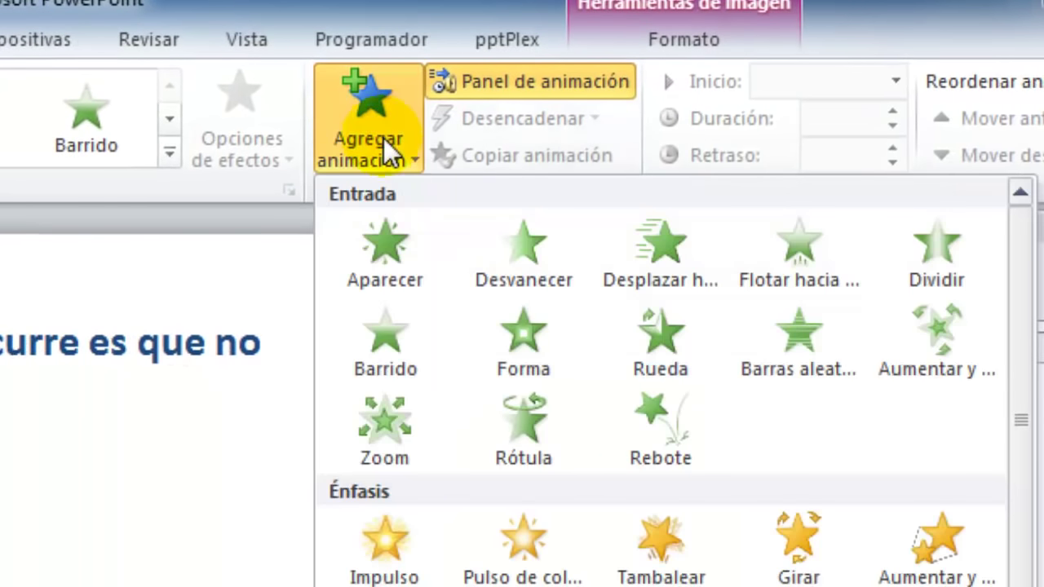
pyautogui.click(509, 256)
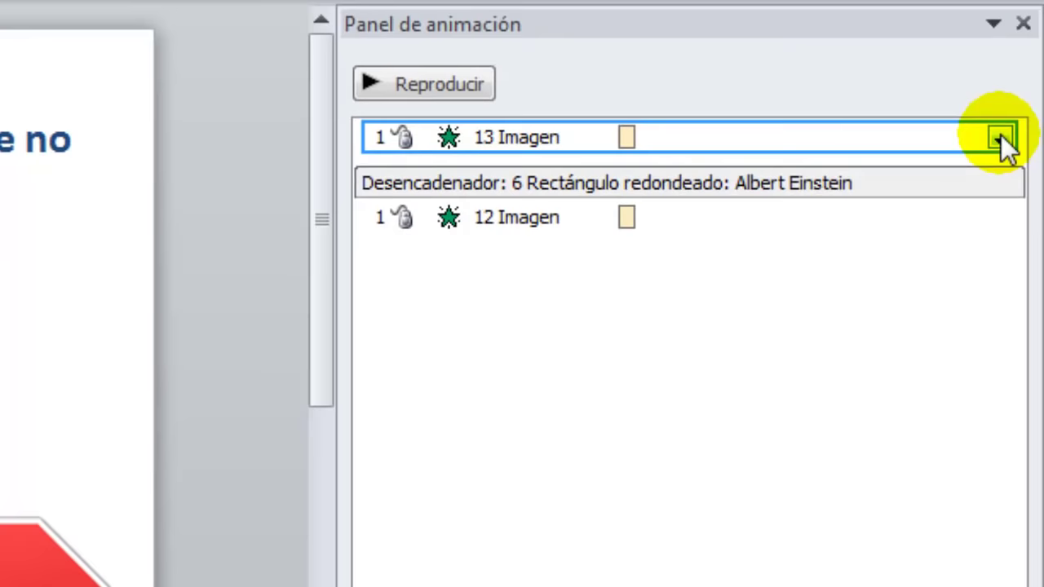
# - Make the '13 Imagen' fade start when the Groucho Marx rectangle is clicked
pyautogui.click(1000, 135)
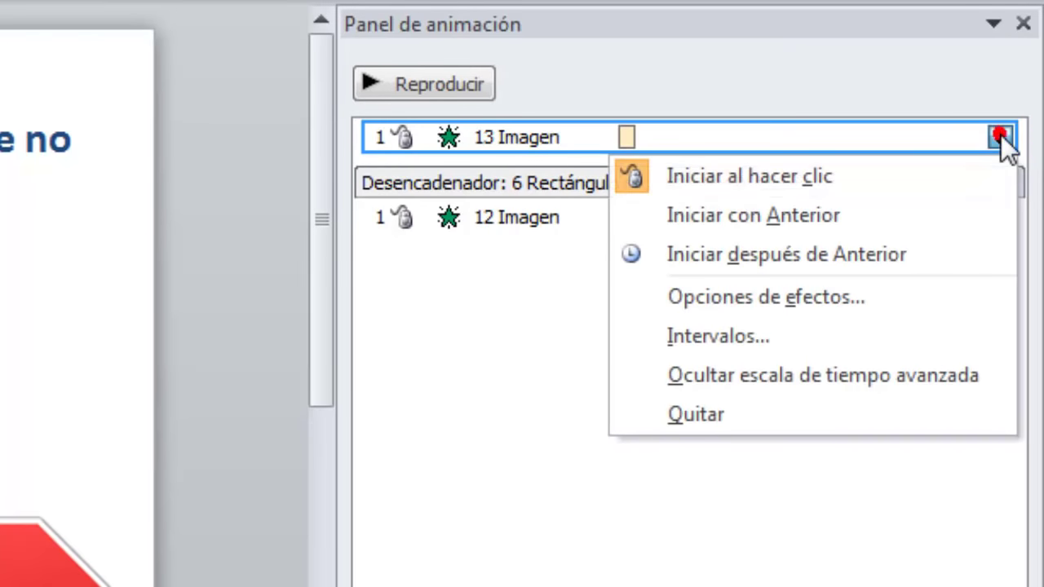
pyautogui.click(919, 288)
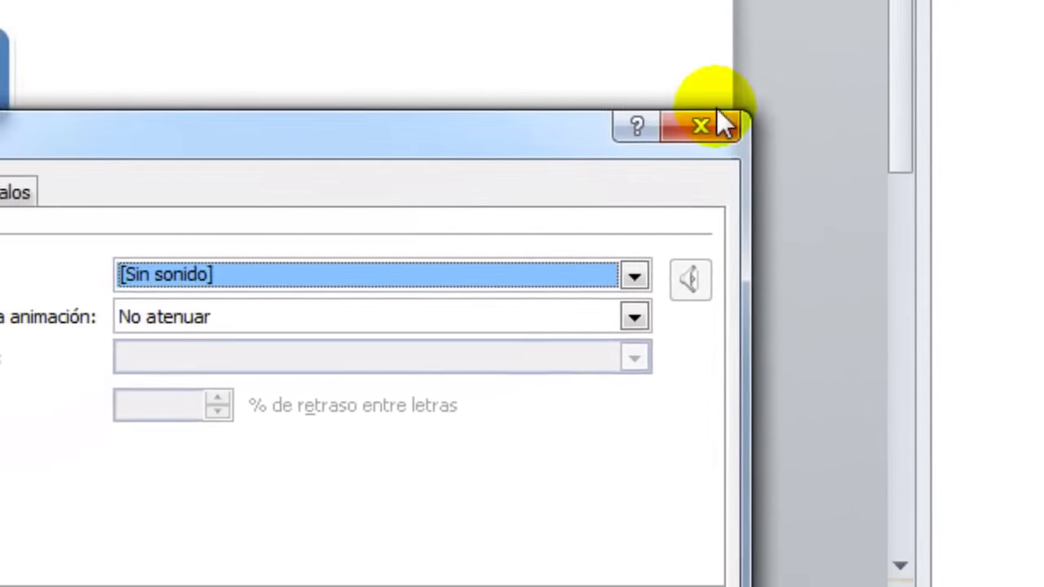
pyautogui.click(198, 105)
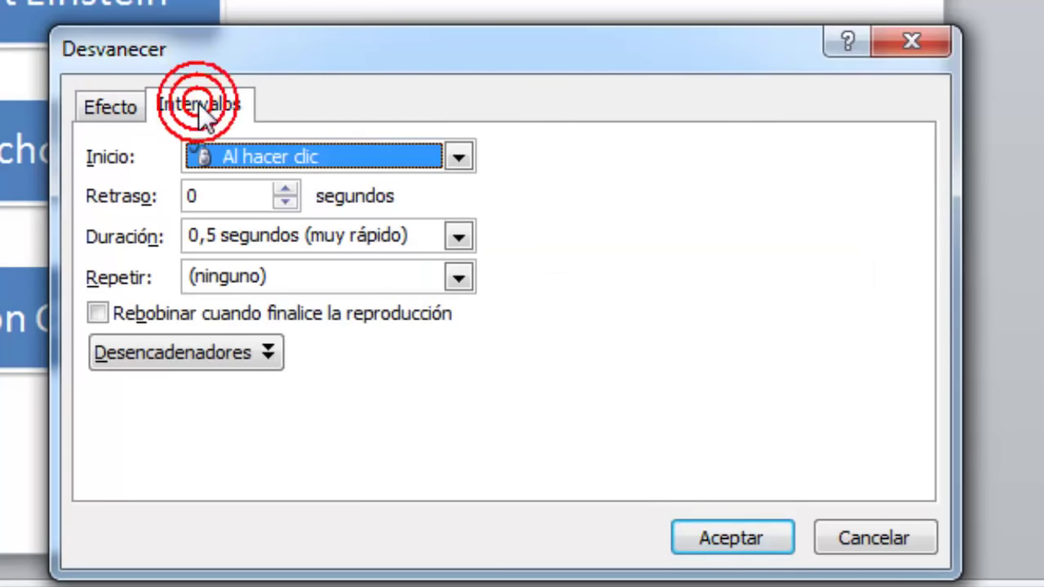
pyautogui.click(240, 359)
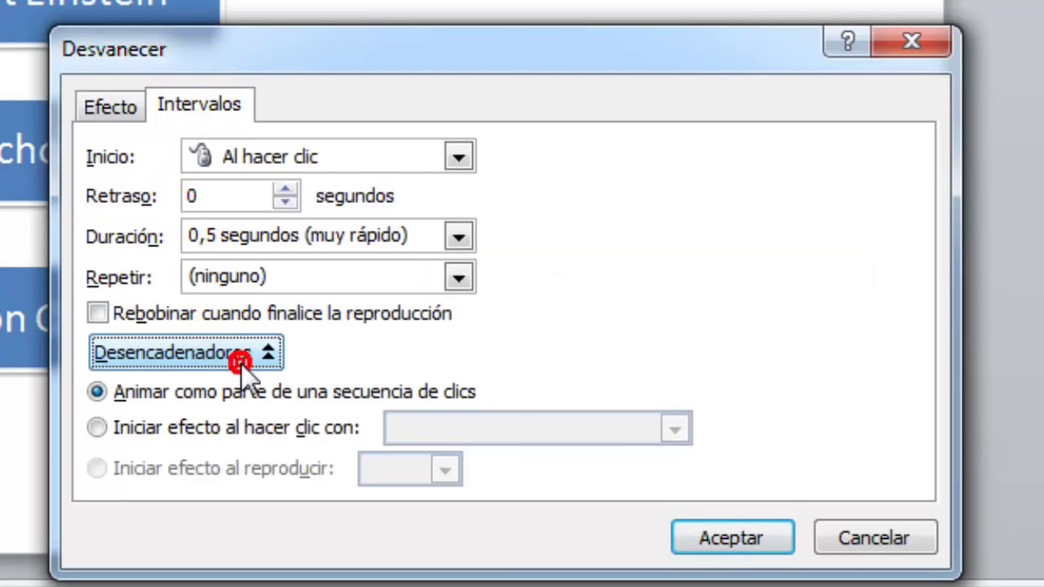
pyautogui.click(100, 428)
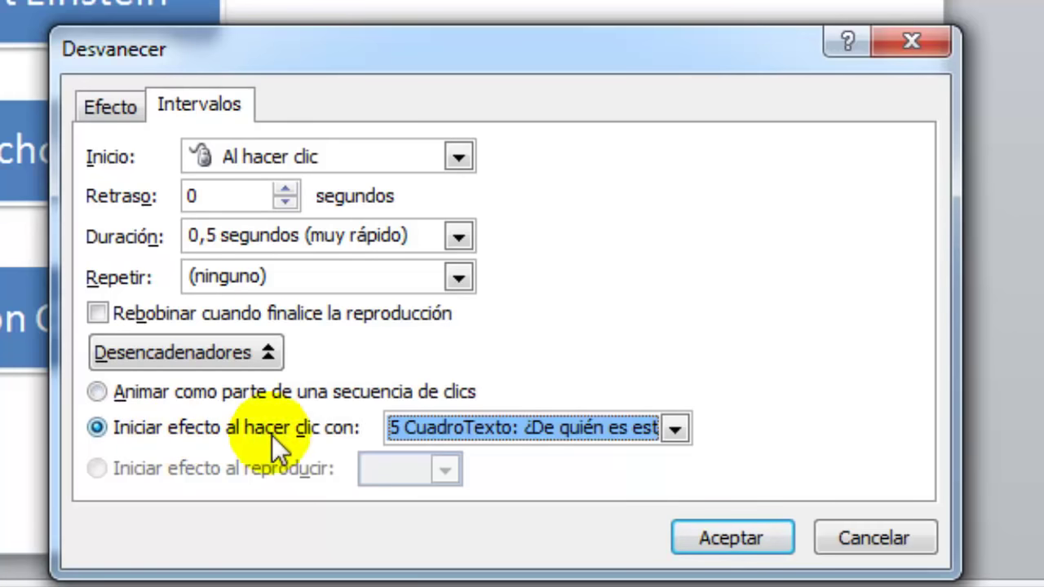
pyautogui.click(675, 427)
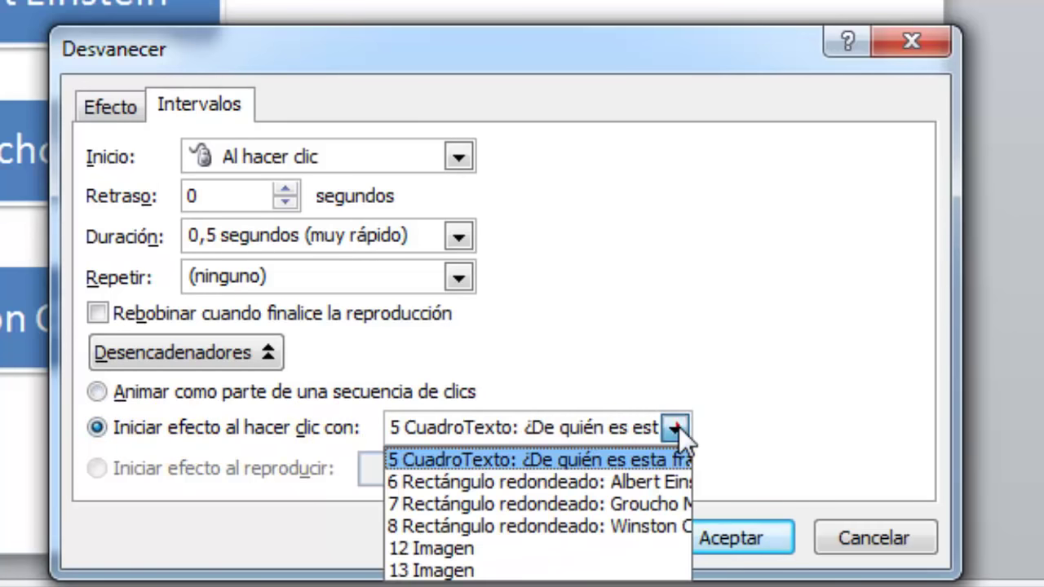
pyautogui.click(661, 501)
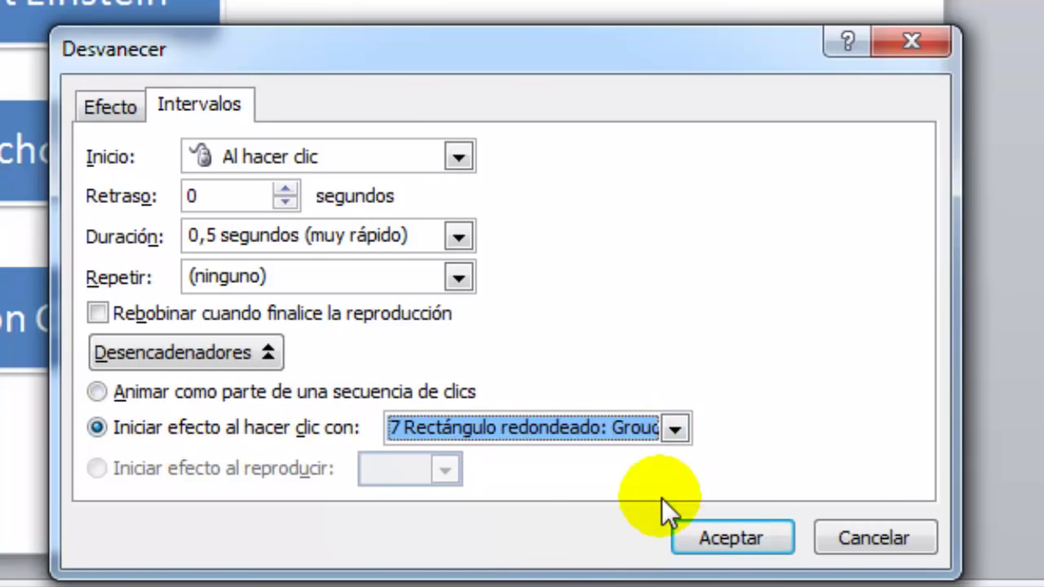
# - Set the fade's sound to sonido_error.wav, hide the picture after animation, and accept
pyautogui.click(121, 103)
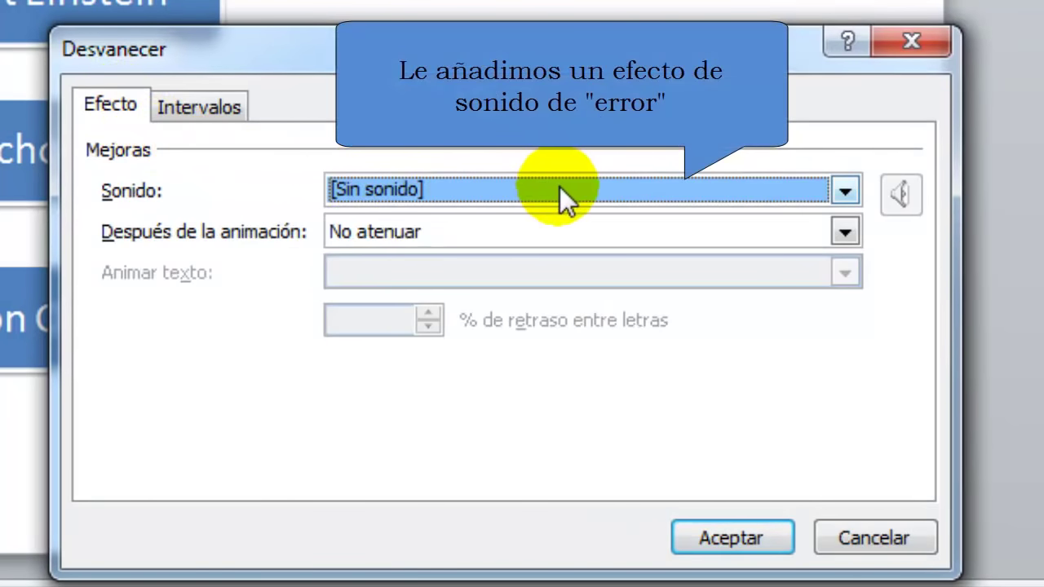
pyautogui.click(843, 193)
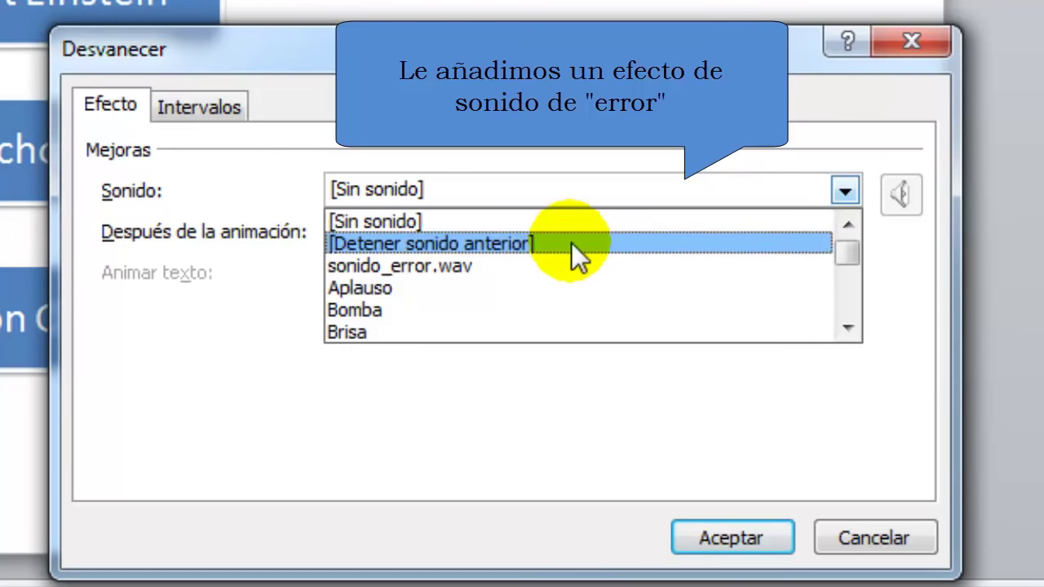
pyautogui.click(464, 265)
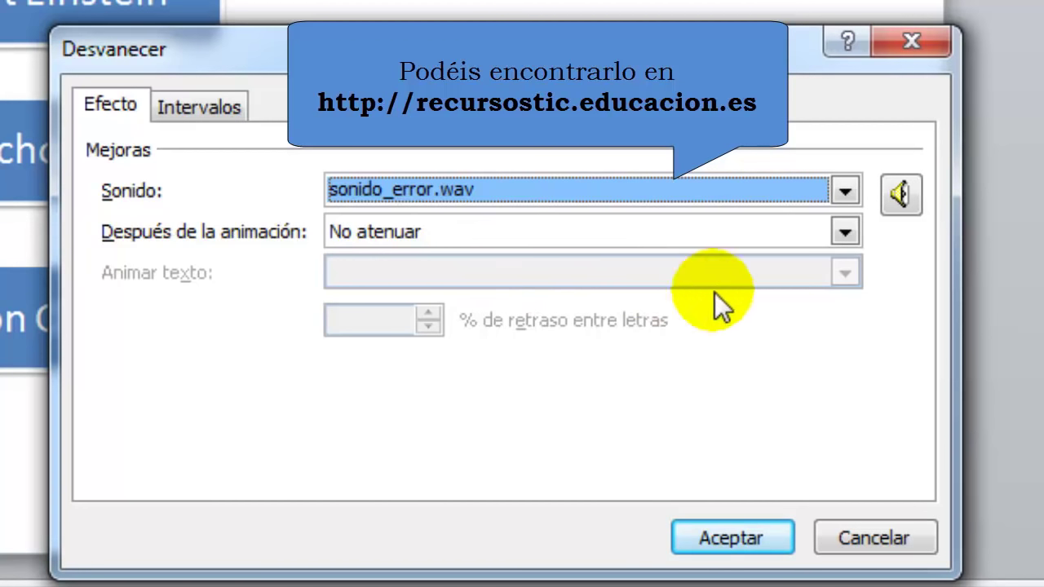
pyautogui.click(845, 232)
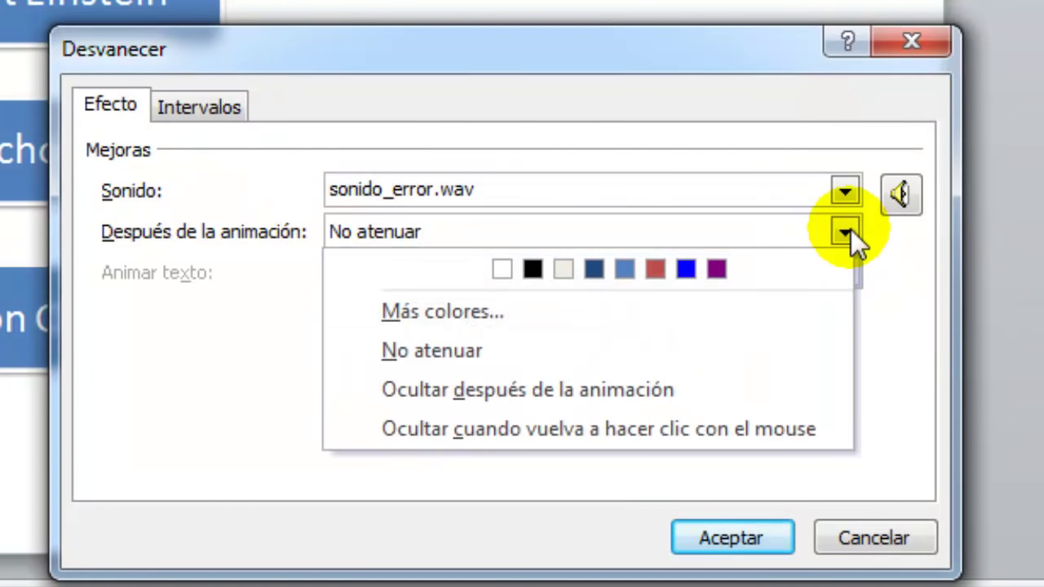
pyautogui.click(702, 387)
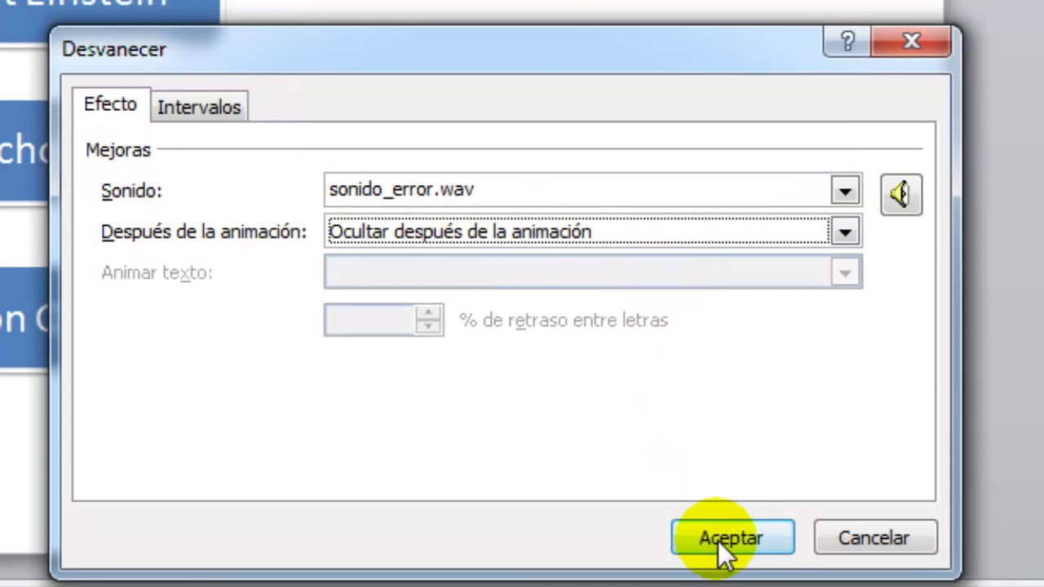
pyautogui.click(720, 541)
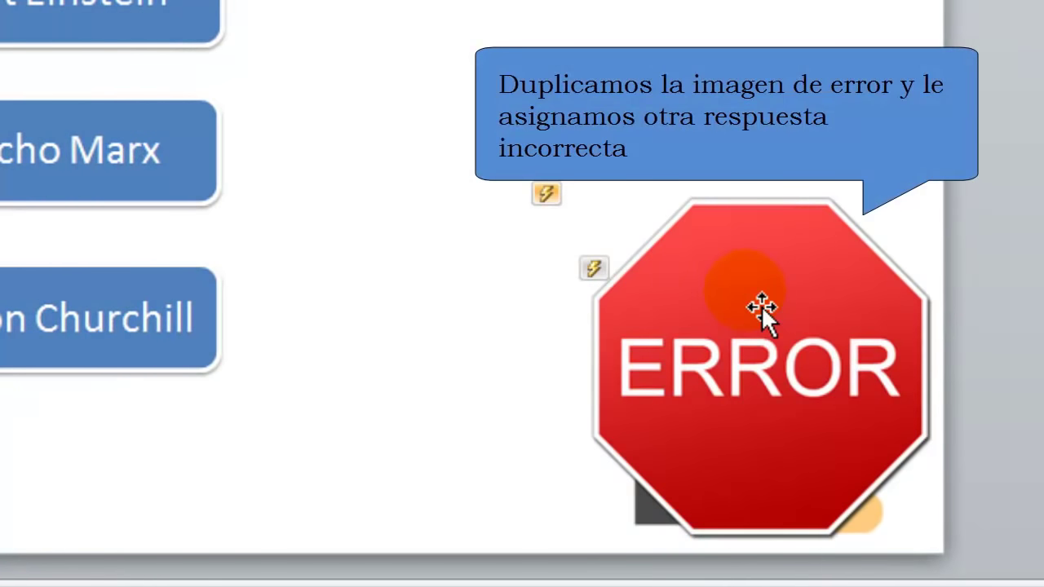
# - Ctrl-drag the ERROR picture to place a duplicate on the left of the slide
pyautogui.click(736, 281)
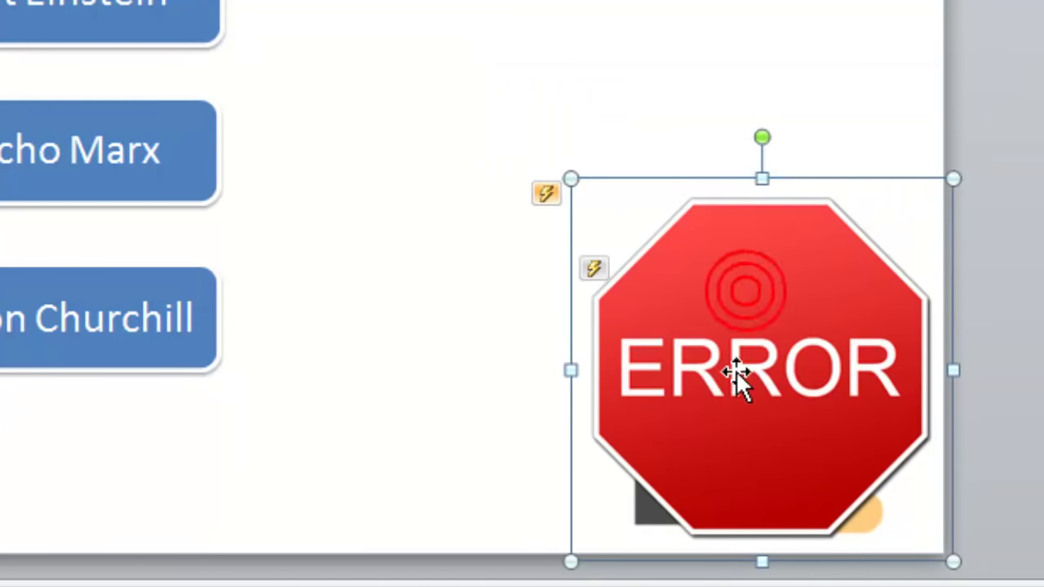
pyautogui.moveTo(734, 272); pyautogui.dragTo(744, 274)
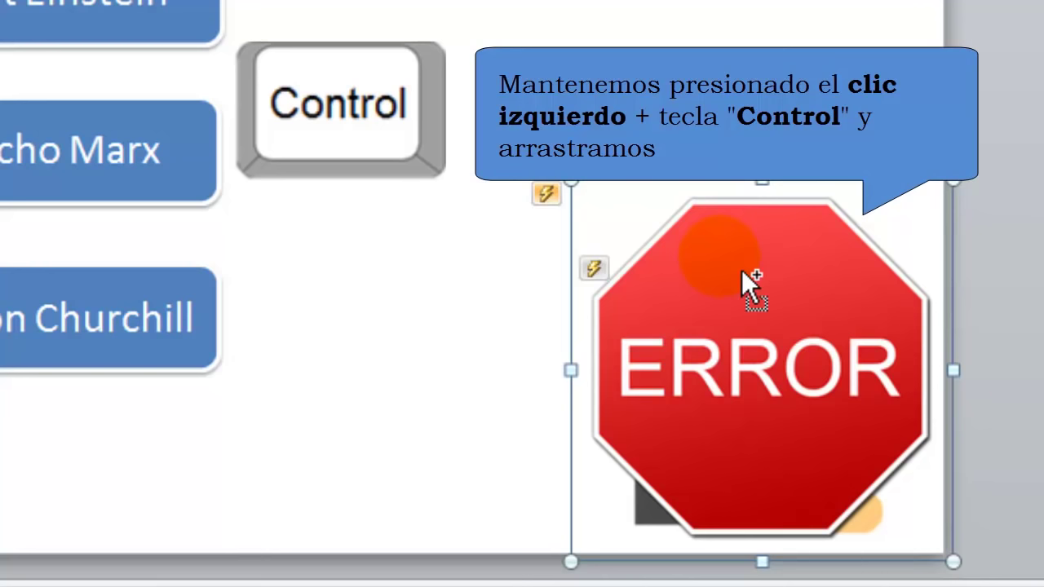
pyautogui.moveTo(742, 271)
pyautogui.mouseDown()
pyautogui.moveTo(372, 272)
pyautogui.moveTo(405, 296)
pyautogui.mouseUp()
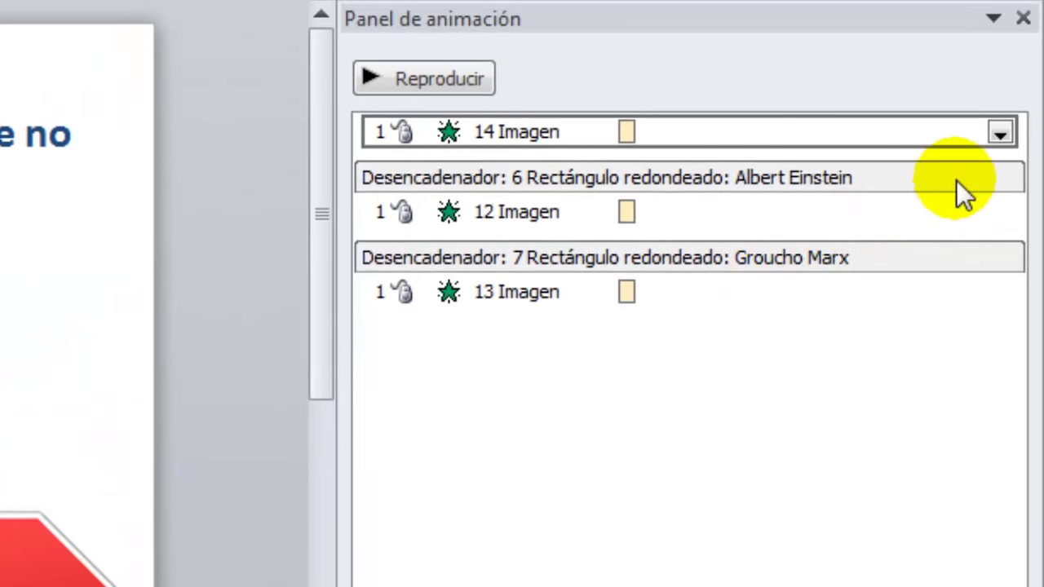
# - Set the '14 Imagen' fade trigger to the 8 Rectángulo redondeado: Winston Churchill button
pyautogui.click(1000, 133)
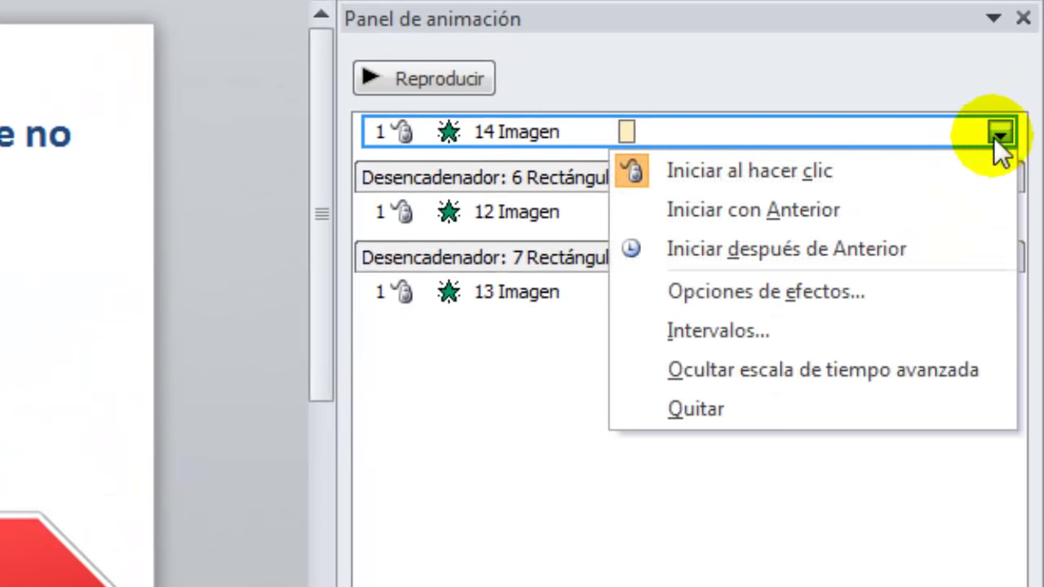
pyautogui.click(815, 293)
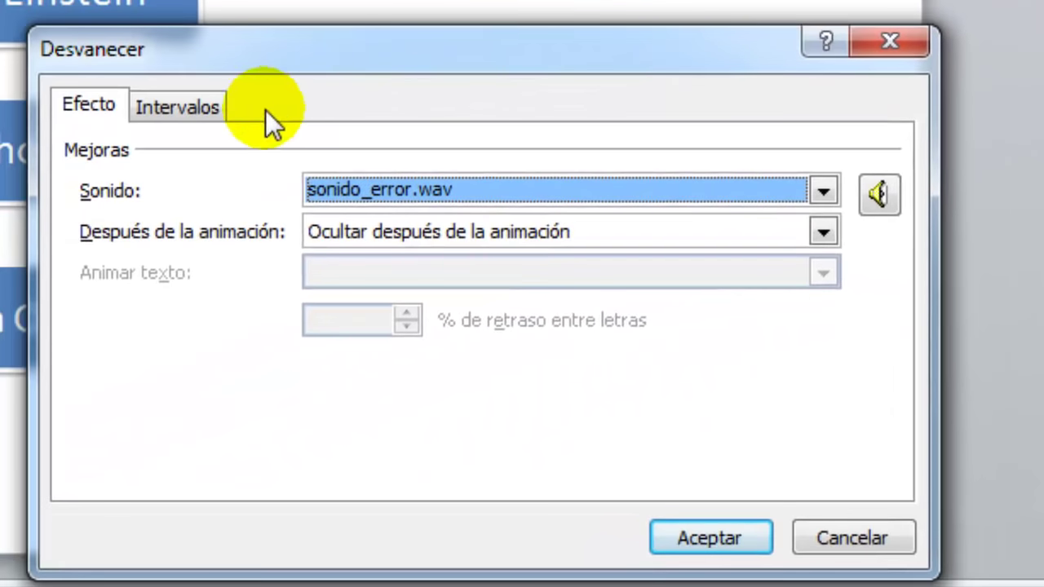
pyautogui.click(192, 112)
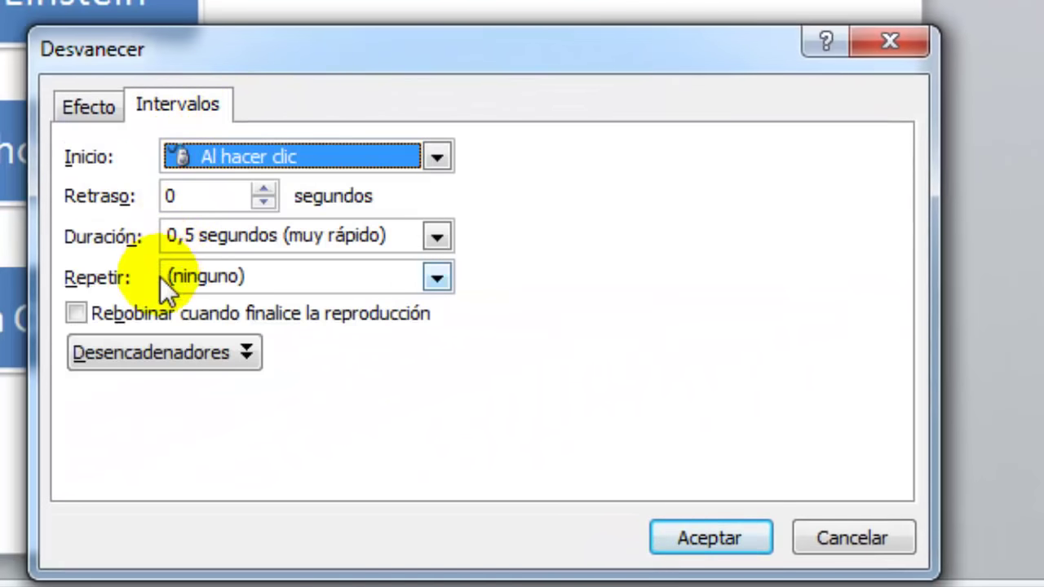
pyautogui.click(156, 350)
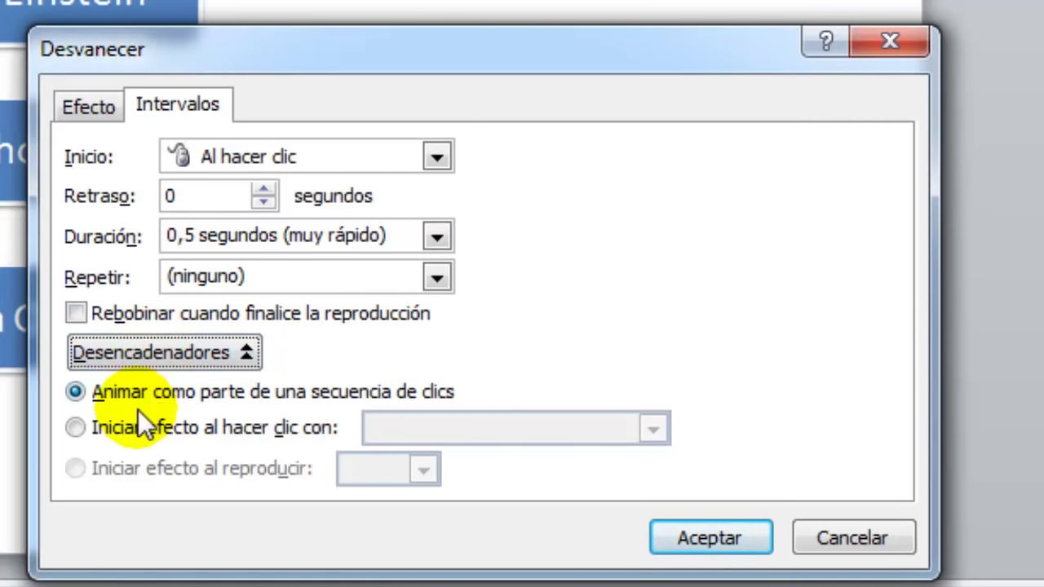
pyautogui.click(77, 427)
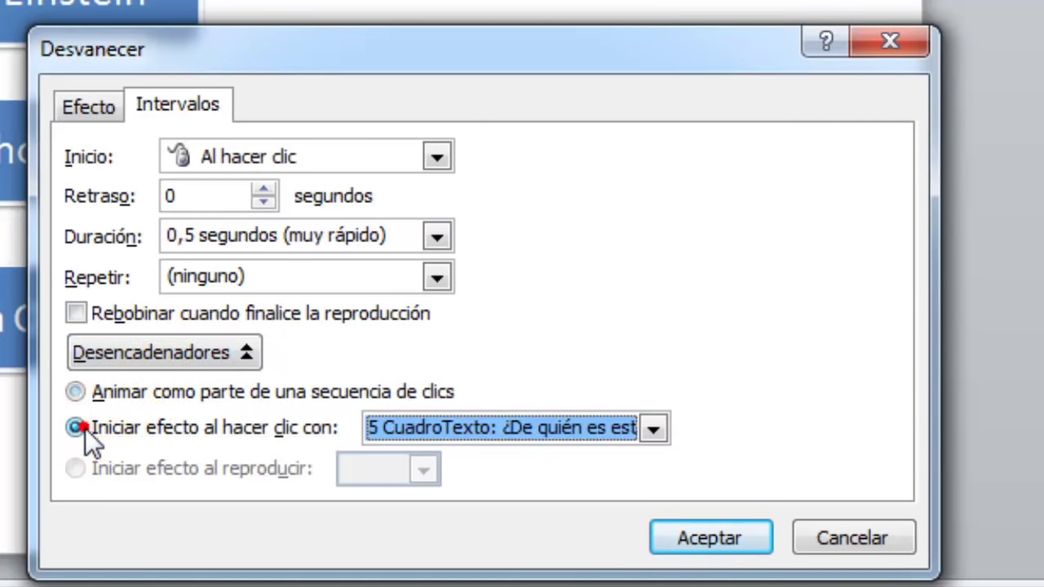
pyautogui.click(655, 426)
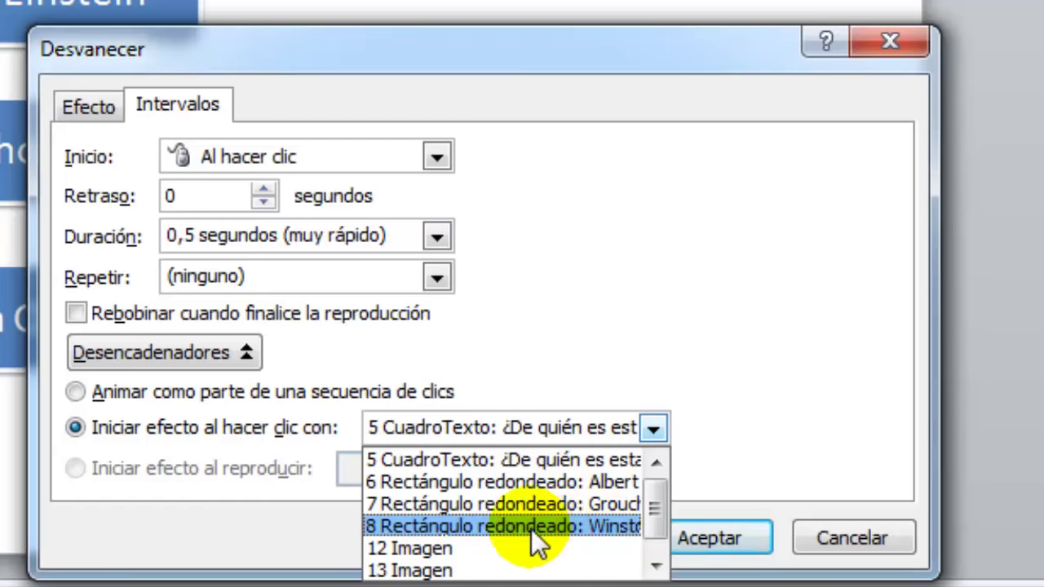
pyautogui.click(553, 530)
pyautogui.click(675, 531)
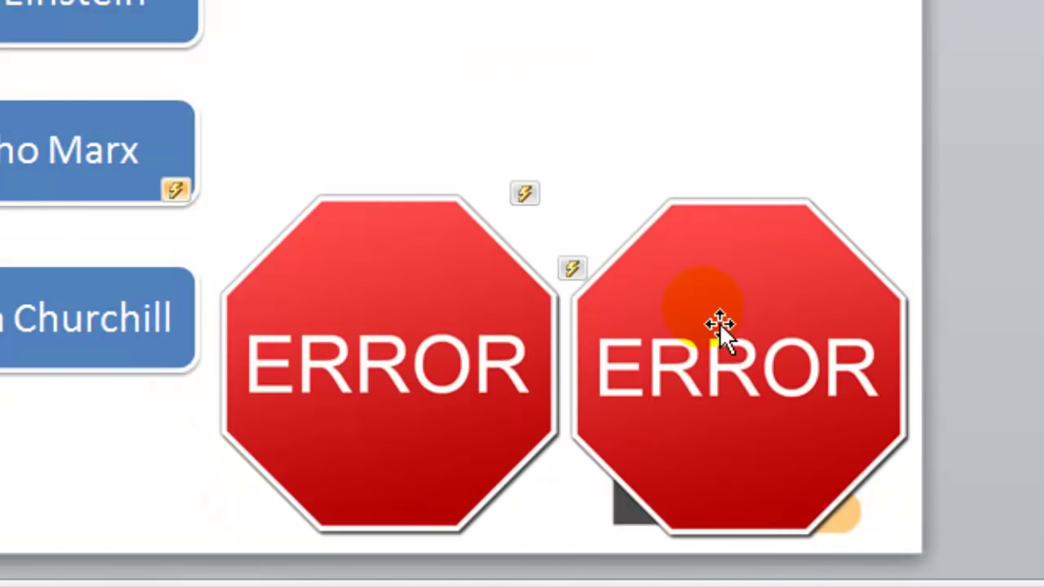
# - Drag the duplicate ERROR sign onto the original at the lower right
pyautogui.moveTo(425, 328); pyautogui.dragTo(779, 342)
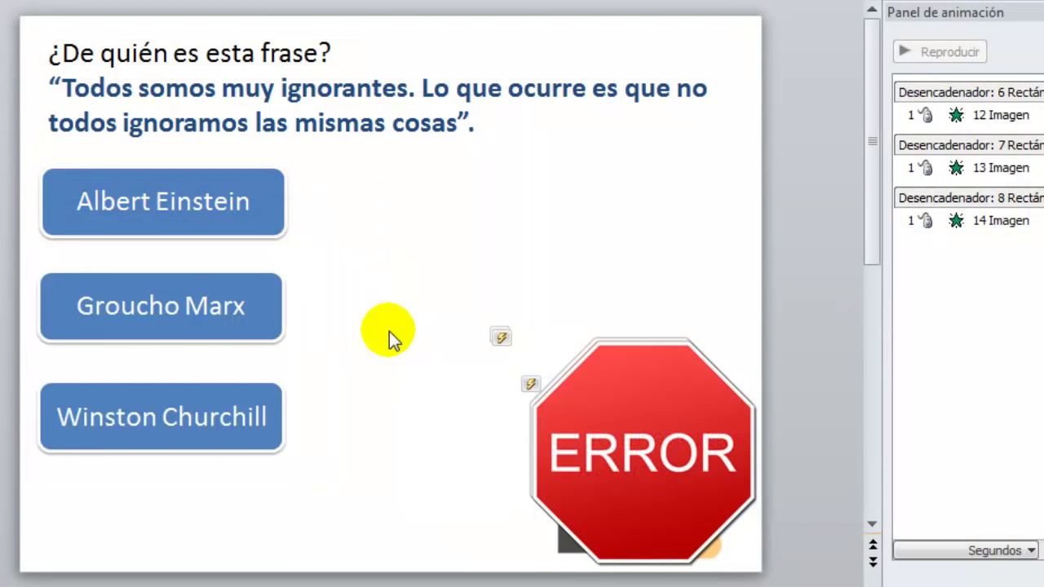
# - Give the Groucho Marx answer button a Desvanecer exit animation
pyautogui.click(275, 297)
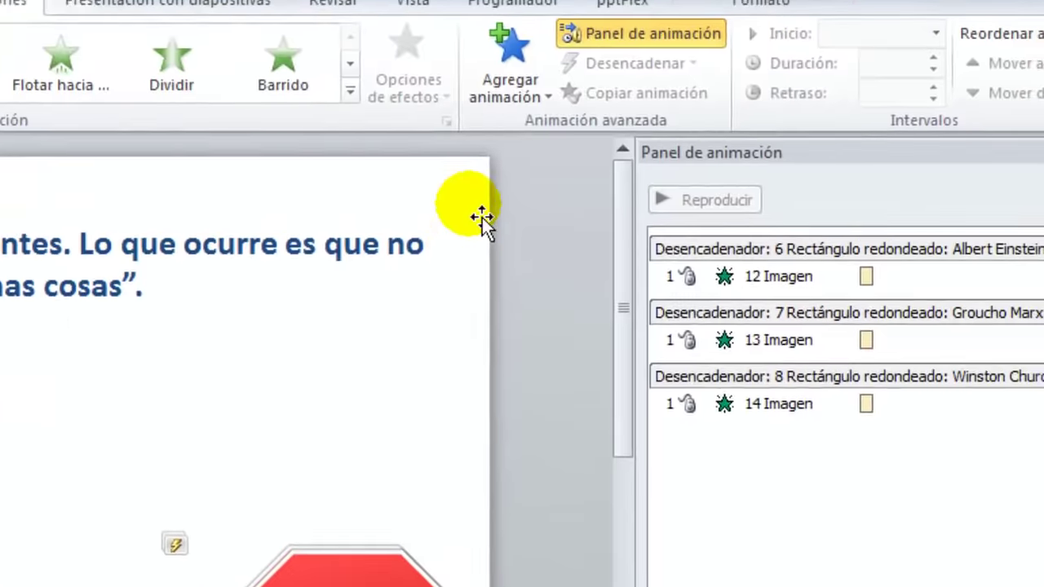
pyautogui.click(509, 82)
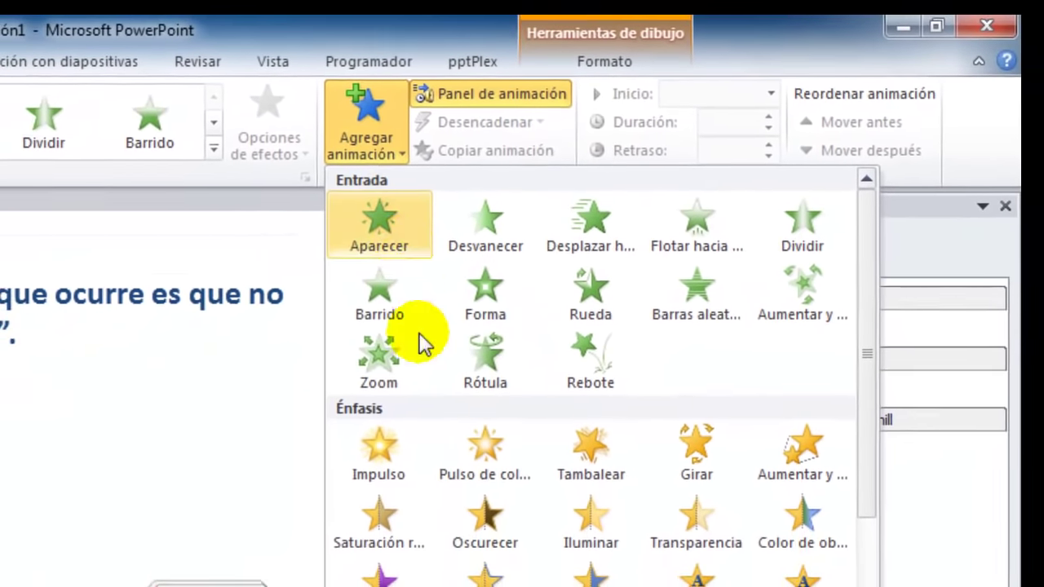
pyautogui.scroll(-3, 501, 514)
pyautogui.scroll(-3, 507, 514)
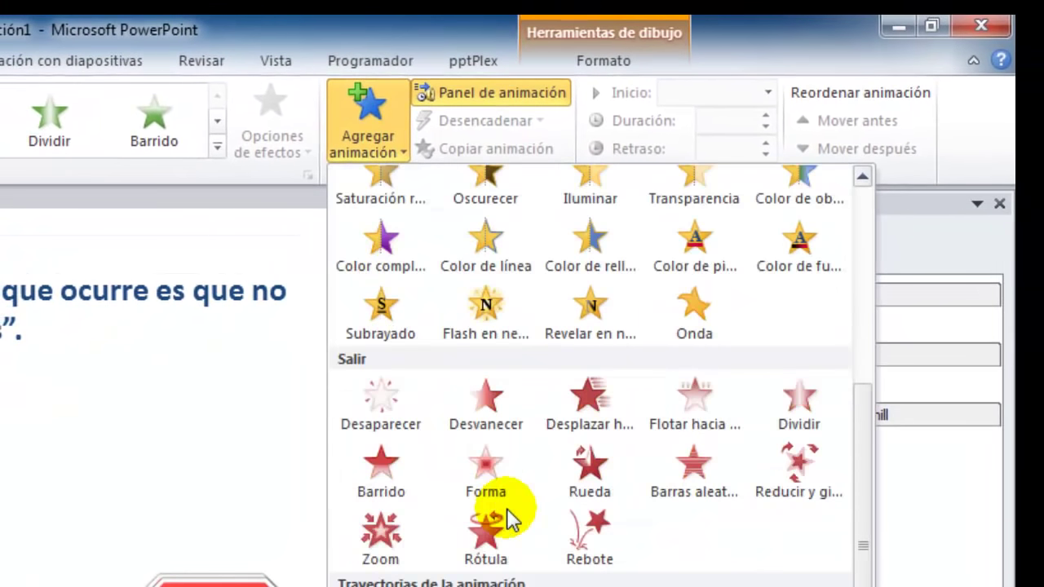
pyautogui.click(512, 401)
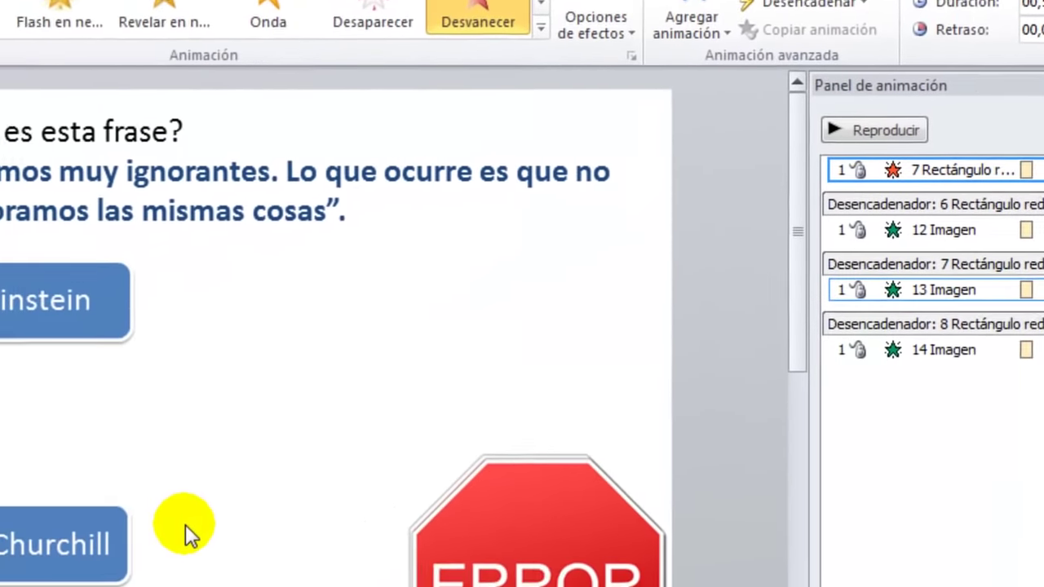
# - Give the Winston Churchill answer button the same Desvanecer exit animation
pyautogui.click(315, 461)
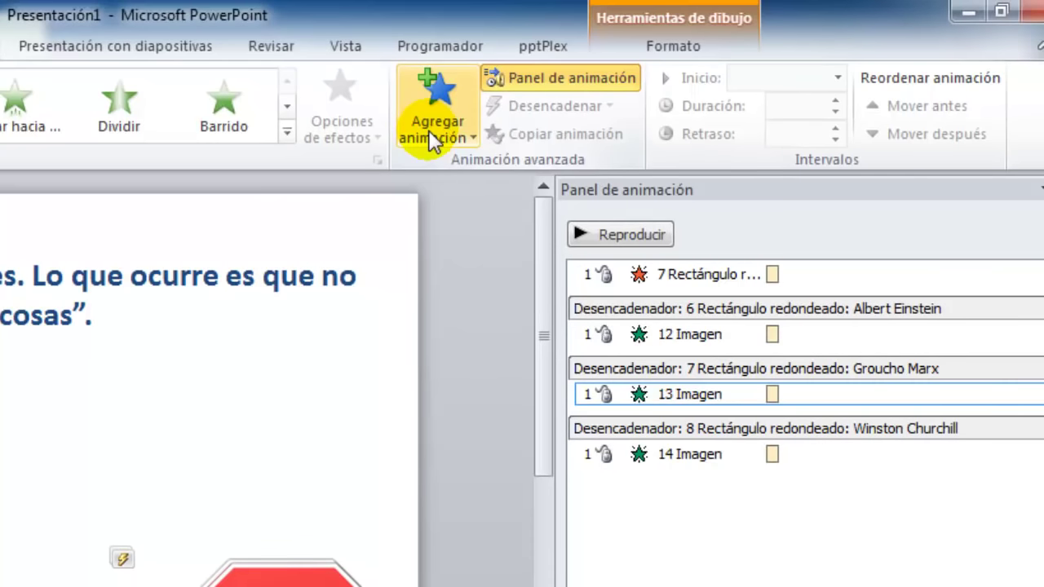
pyautogui.click(430, 137)
pyautogui.scroll(-3, 494, 578)
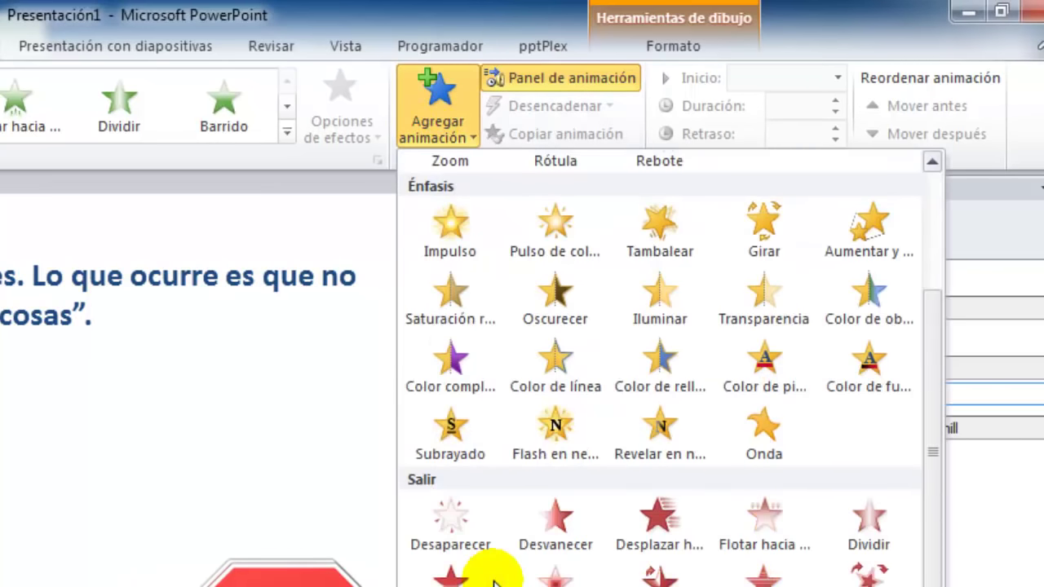
pyautogui.click(552, 523)
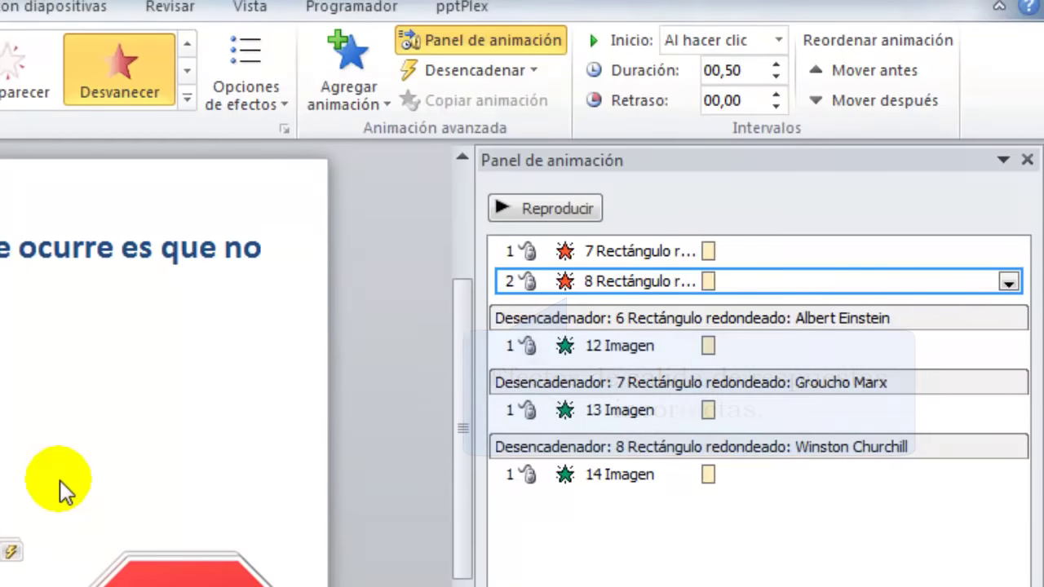
# - Set the second fade-out's trigger to the 6 Rectángulo redondeado: Albert Einstein button
pyautogui.click(1010, 282)
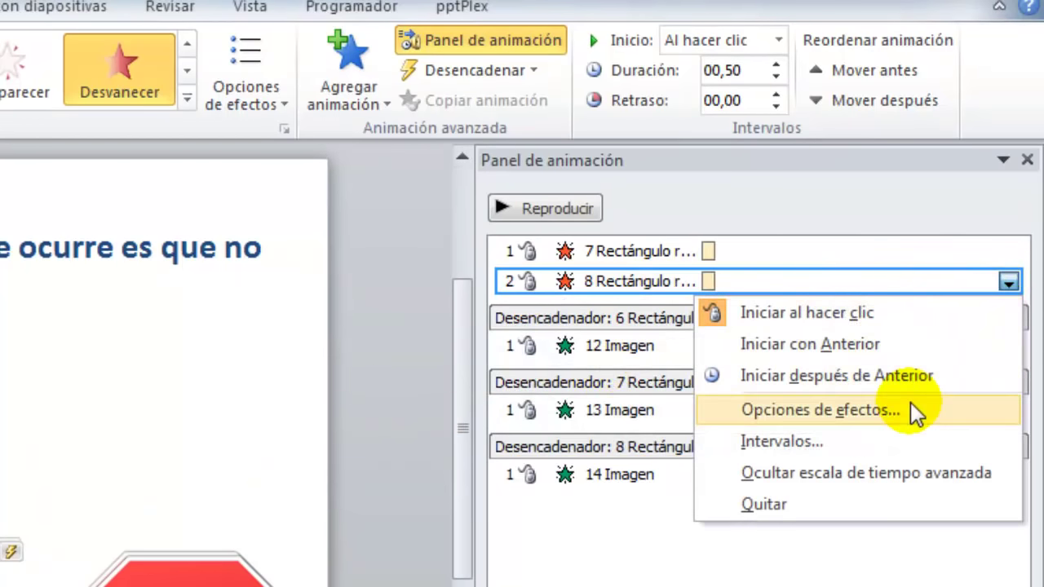
pyautogui.click(902, 416)
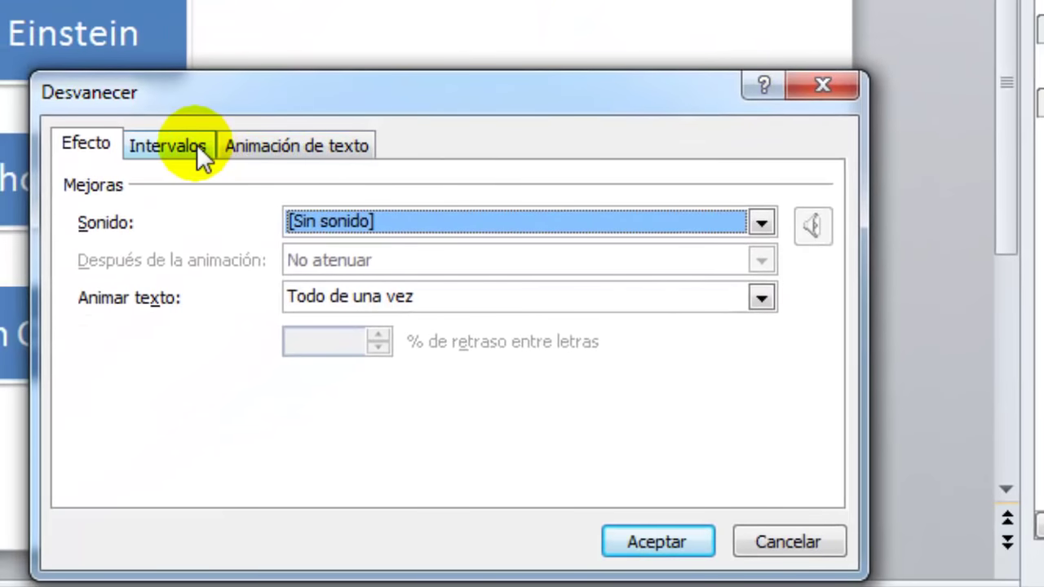
pyautogui.click(196, 145)
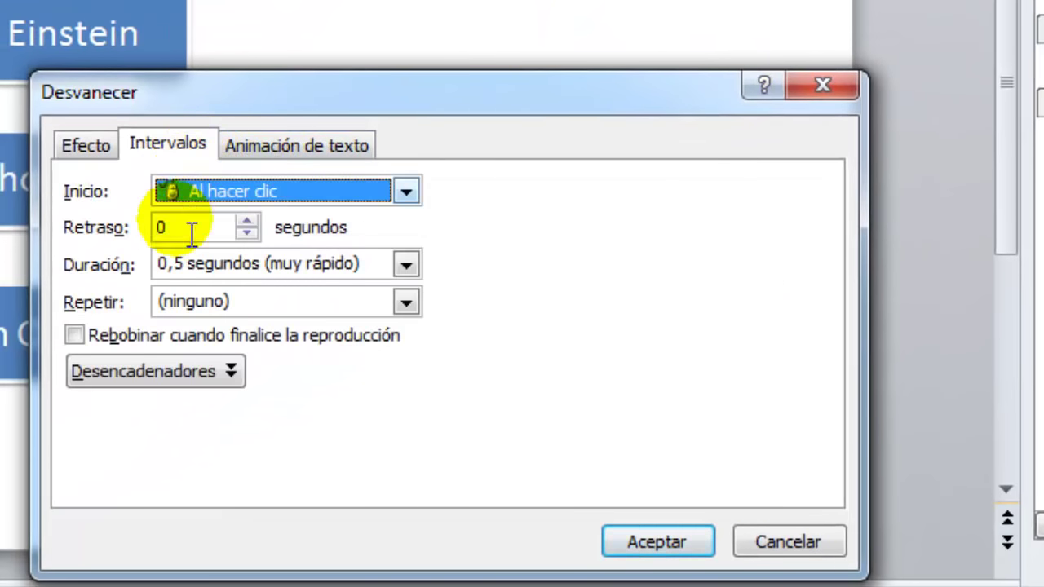
pyautogui.click(194, 369)
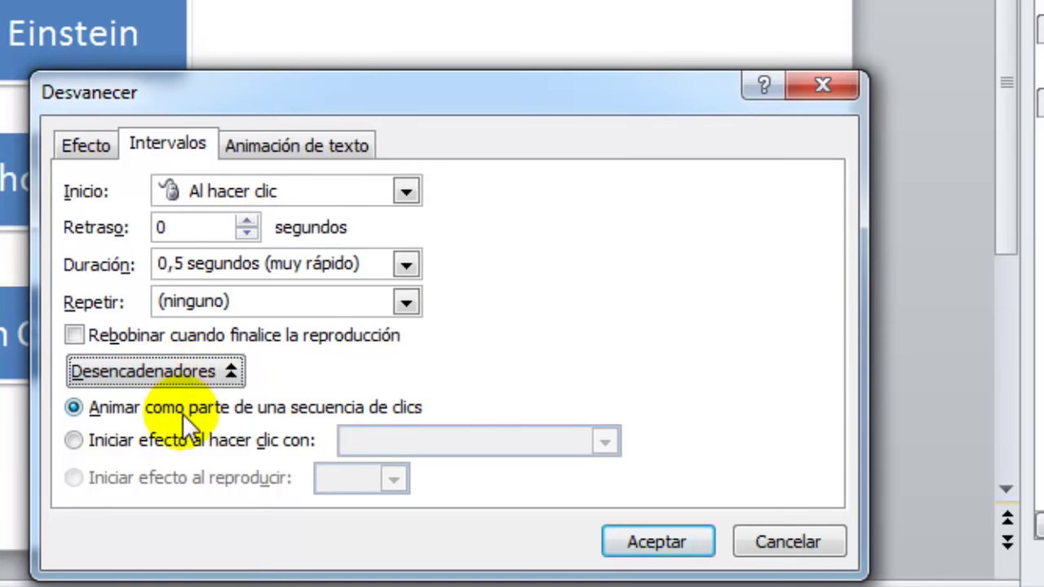
pyautogui.click(181, 437)
pyautogui.click(605, 440)
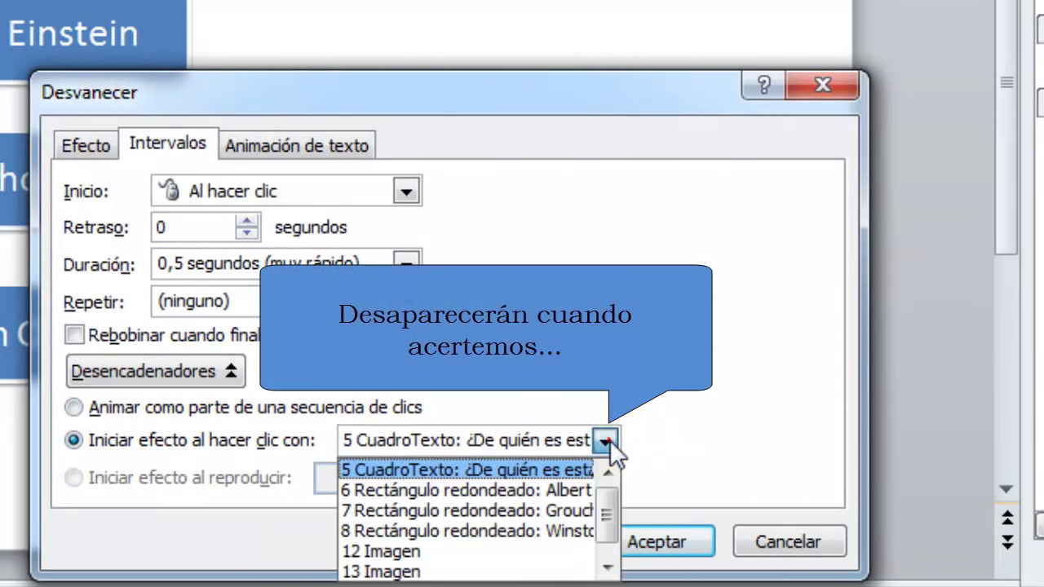
pyautogui.click(561, 491)
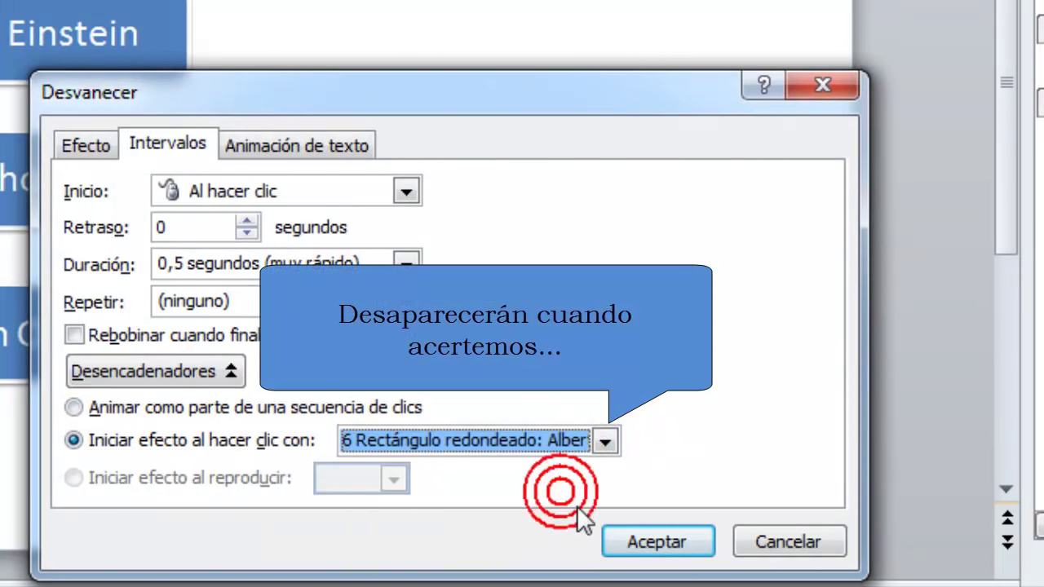
pyautogui.click(624, 538)
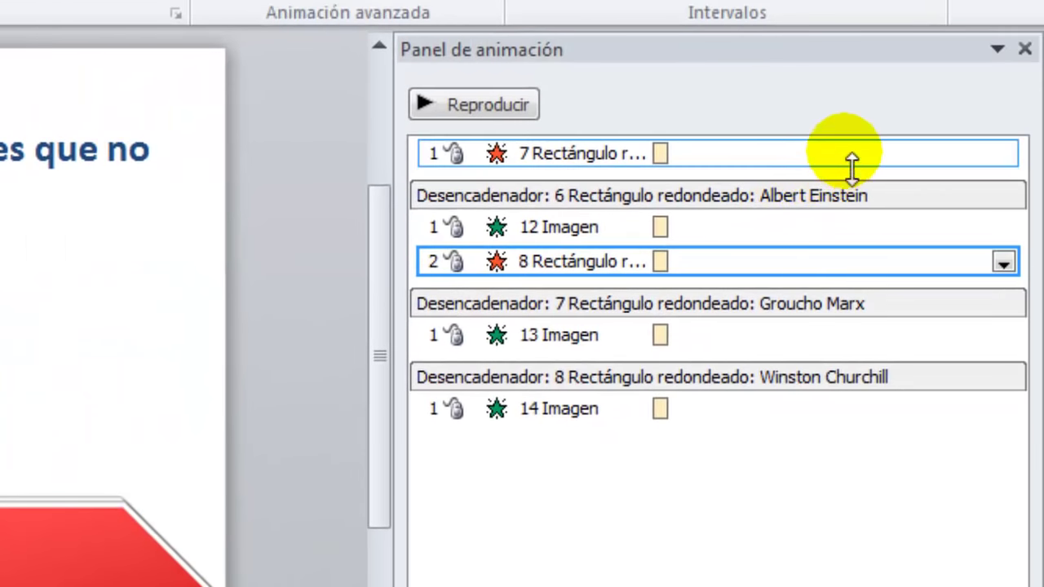
# - Make the Groucho Marx box's fade-out also start on a click of 6 Rectángulo redondeado: Albert Einstein
pyautogui.click(845, 152)
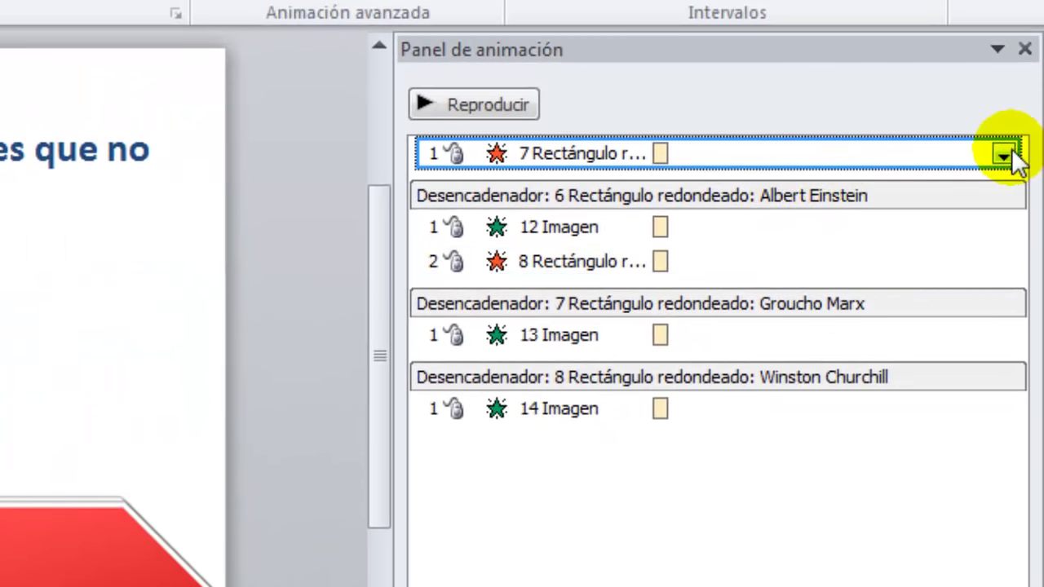
pyautogui.click(1003, 153)
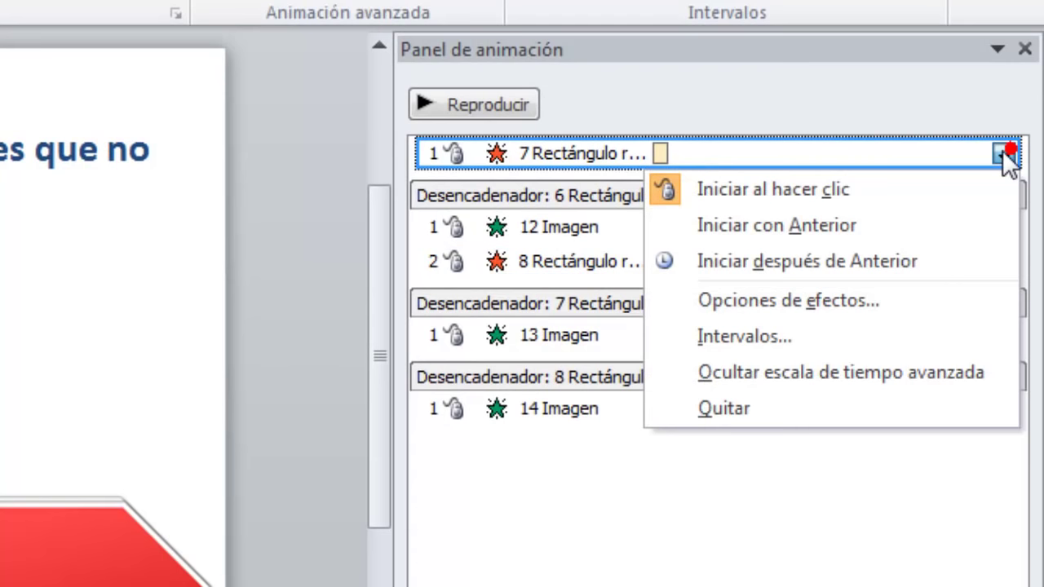
pyautogui.click(877, 296)
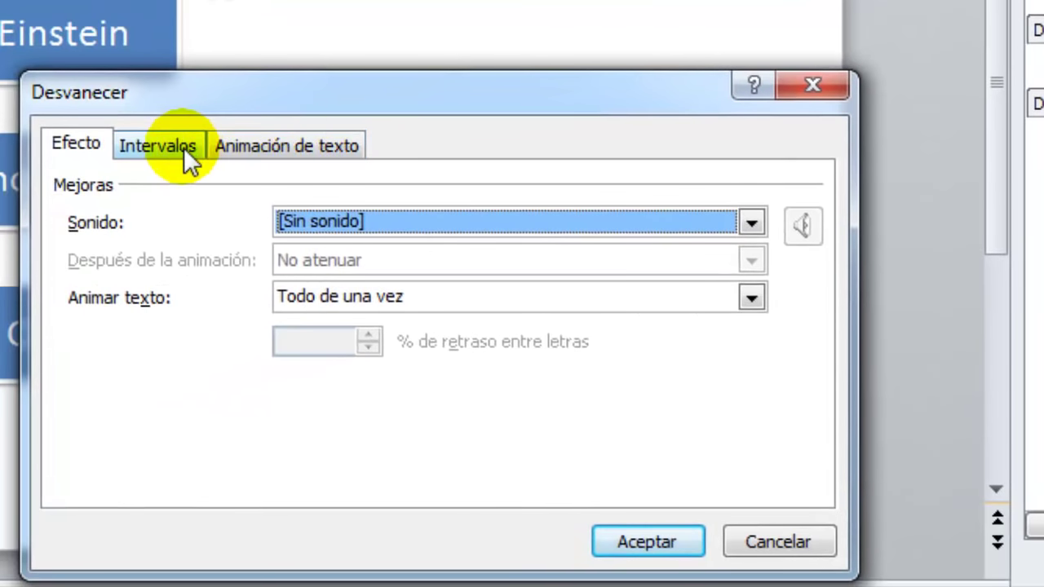
pyautogui.click(184, 153)
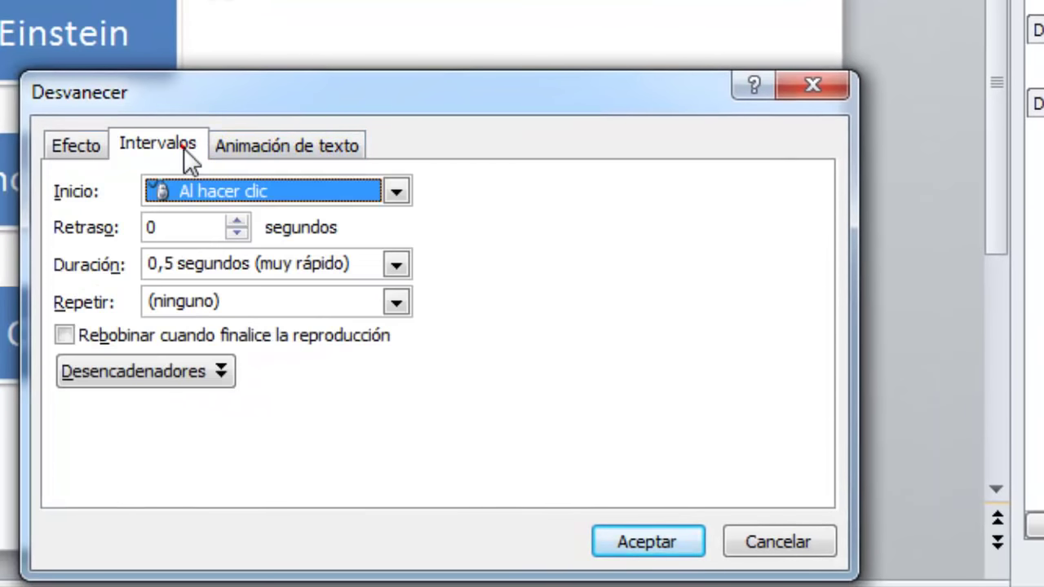
pyautogui.click(208, 369)
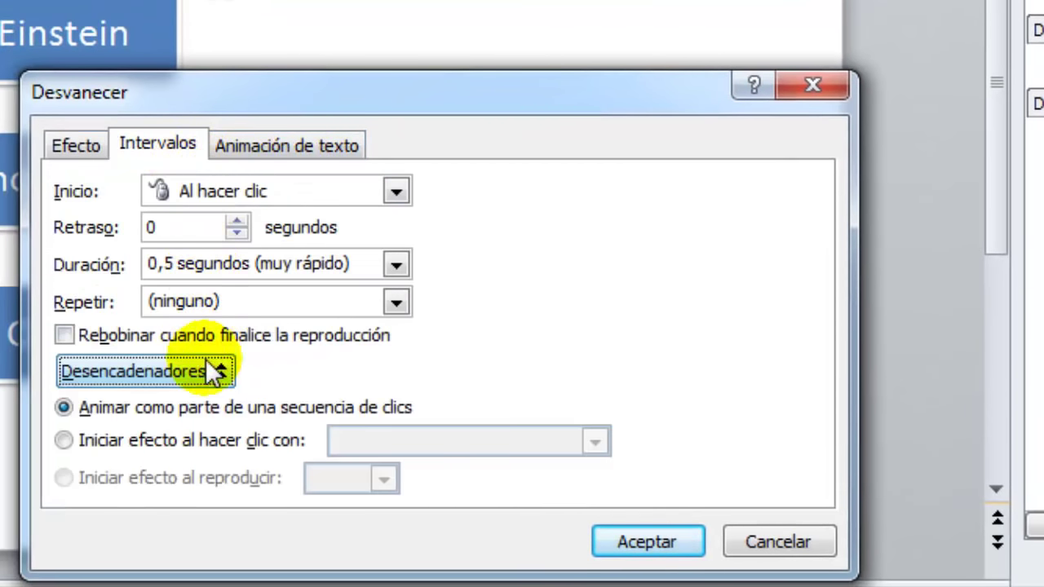
pyautogui.click(124, 442)
pyautogui.click(512, 444)
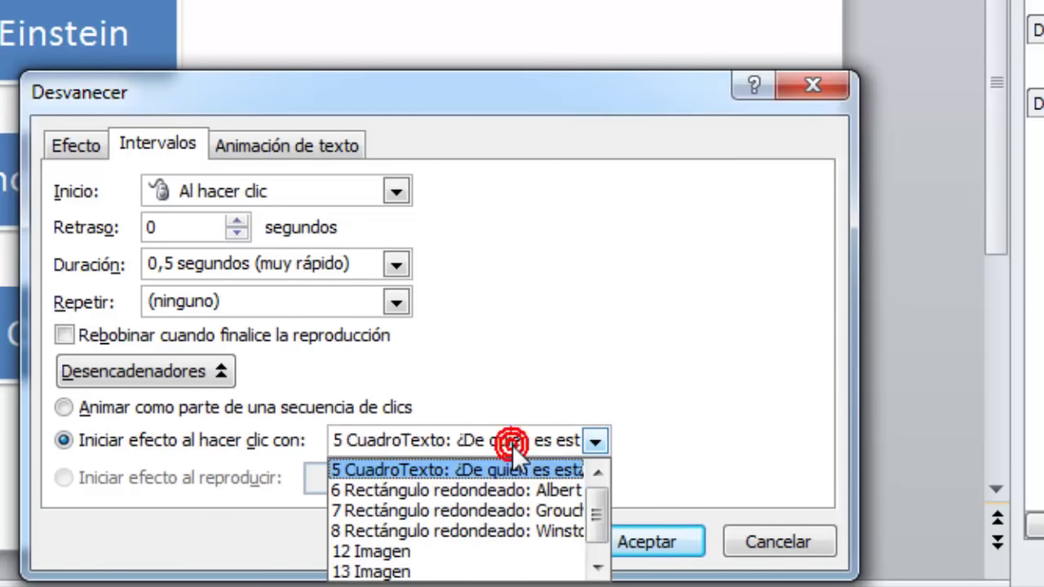
pyautogui.click(520, 491)
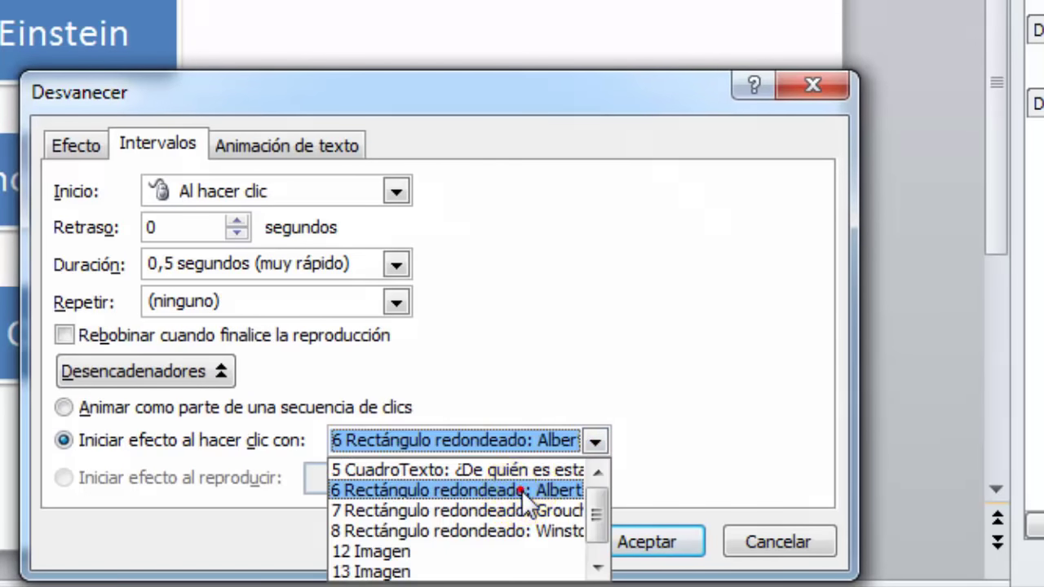
pyautogui.click(639, 536)
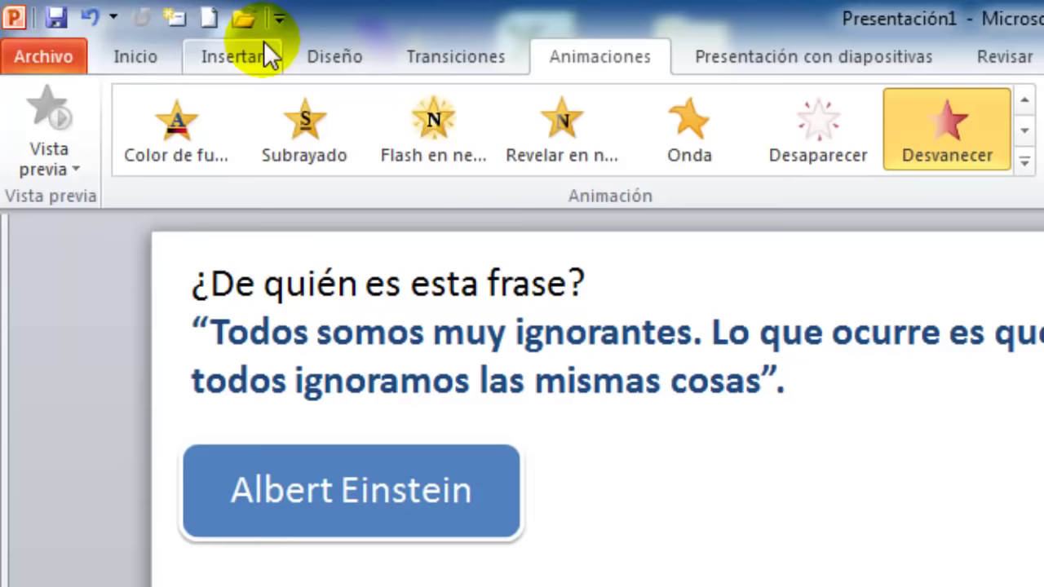
# - Draw an Adelante action button right of the answers, hyperlinked to Diapositiva siguiente
pyautogui.click(262, 47)
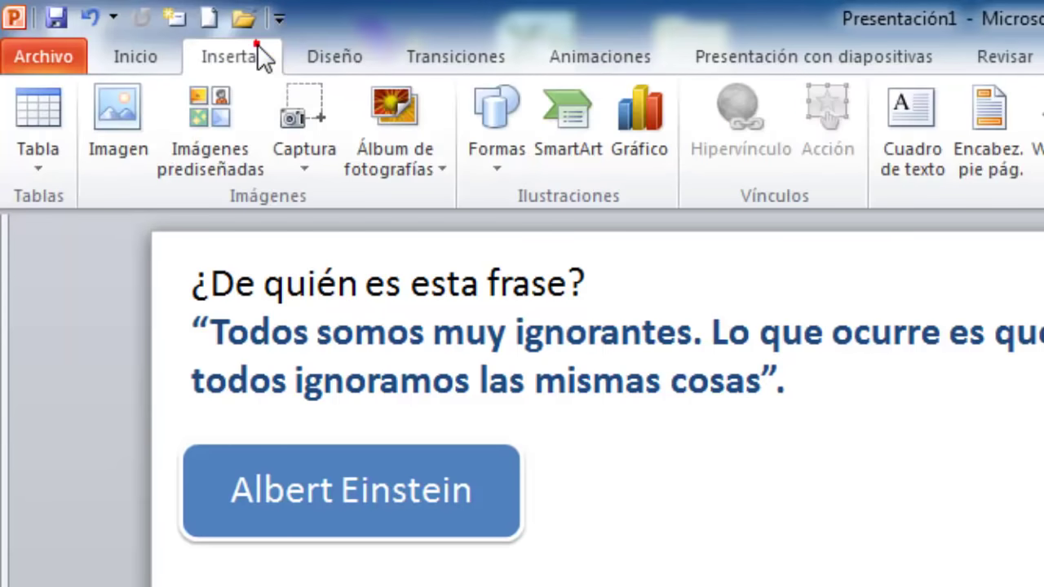
pyautogui.click(494, 169)
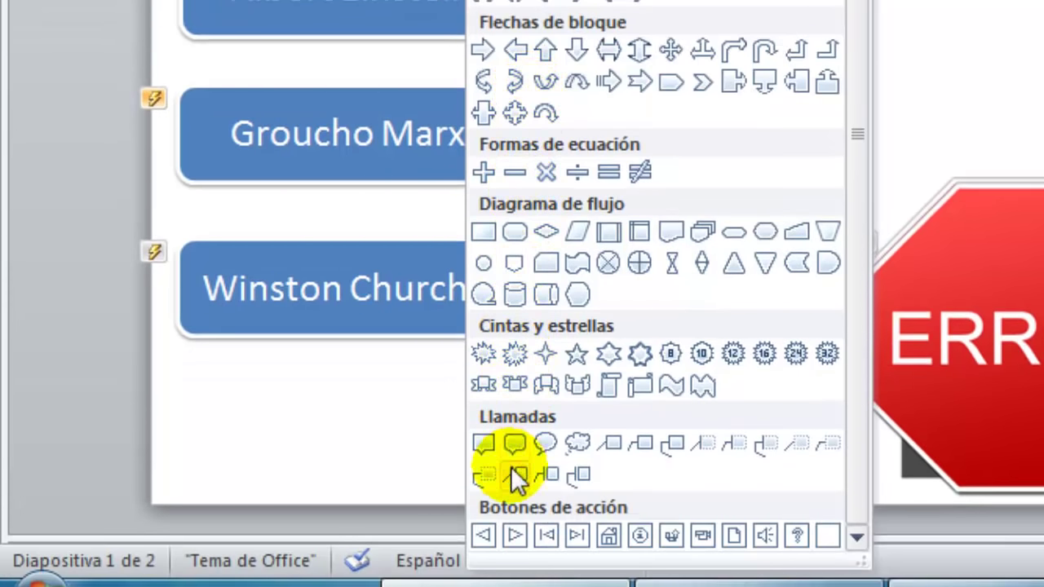
pyautogui.click(514, 535)
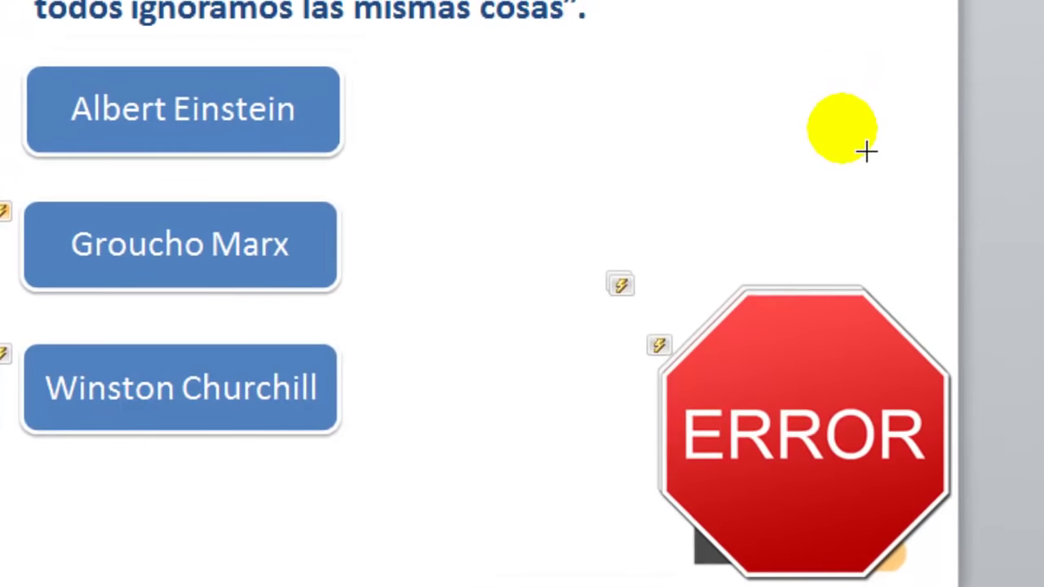
pyautogui.moveTo(868, 104)
pyautogui.mouseDown()
pyautogui.moveTo(986, 211)
pyautogui.moveTo(959, 235)
pyautogui.mouseUp()
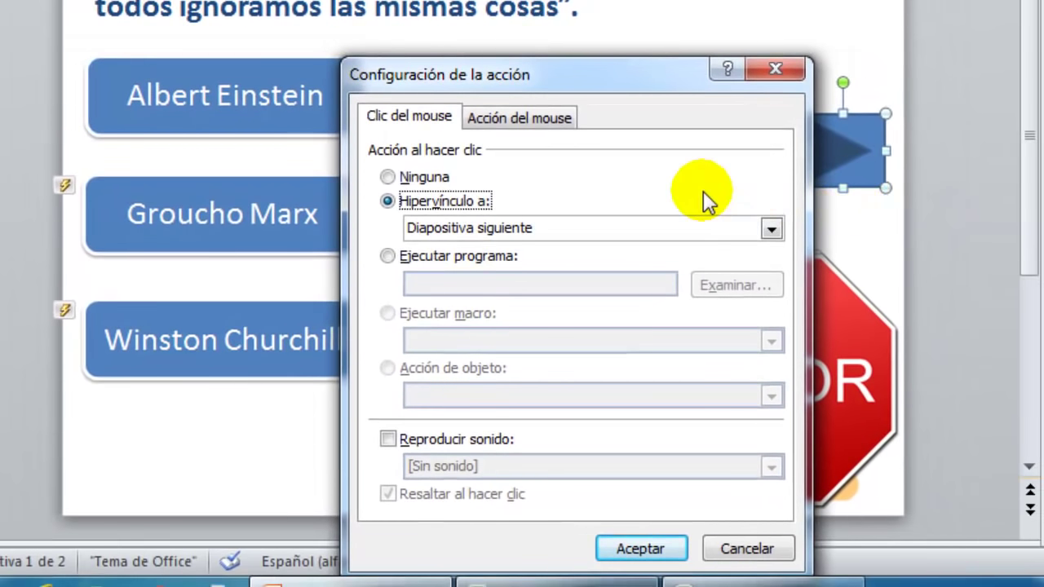
pyautogui.click(665, 549)
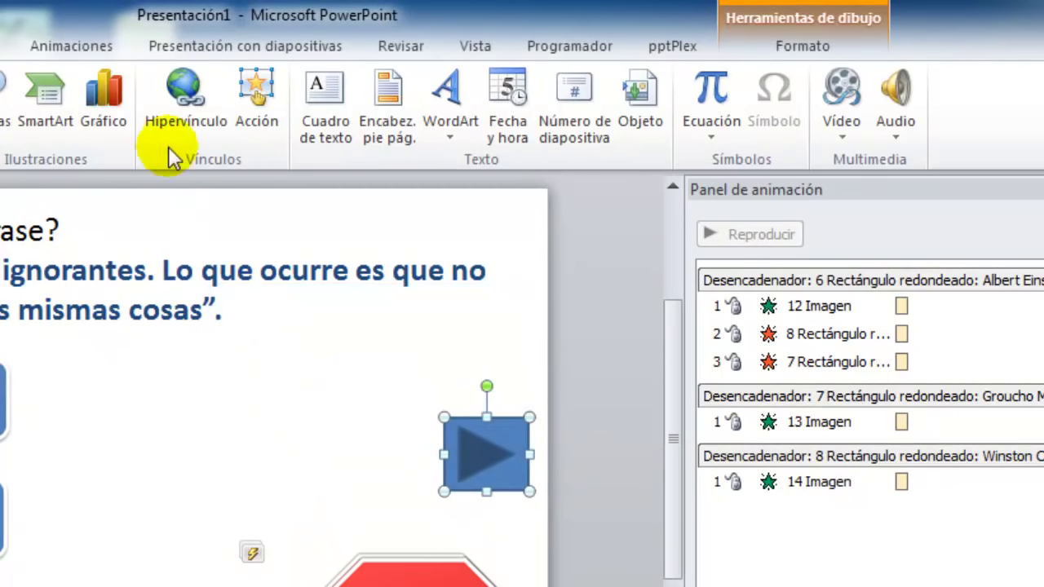
# - Give the forward action button a Desvanecer entrance animation
pyautogui.click(101, 46)
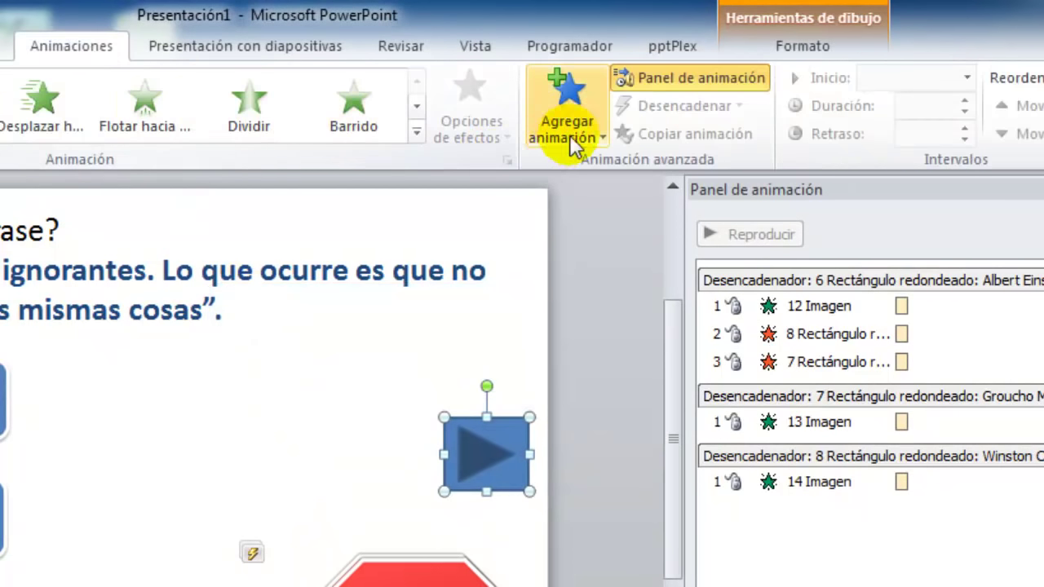
pyautogui.click(575, 115)
pyautogui.click(667, 208)
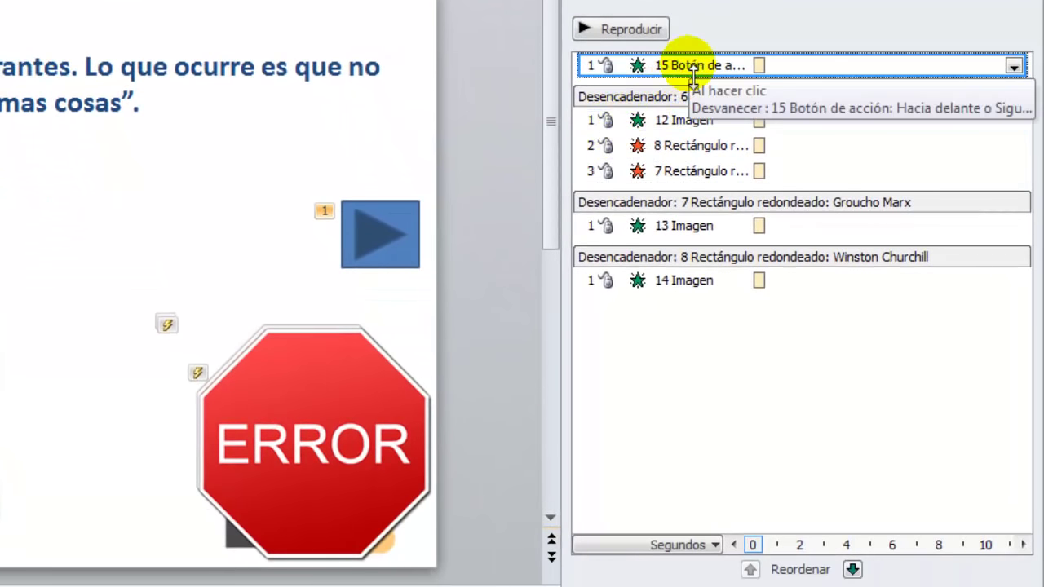
# - Move the button's animation down to fourth place in the Albert Einstein trigger group
pyautogui.click(853, 569)
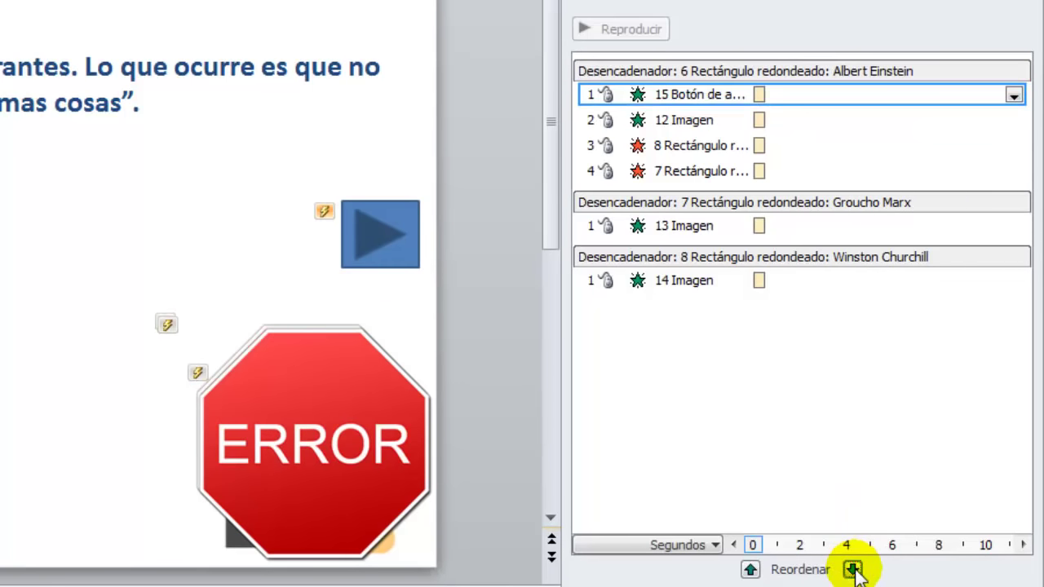
pyautogui.click(853, 569)
pyautogui.click(853, 570)
pyautogui.click(853, 569)
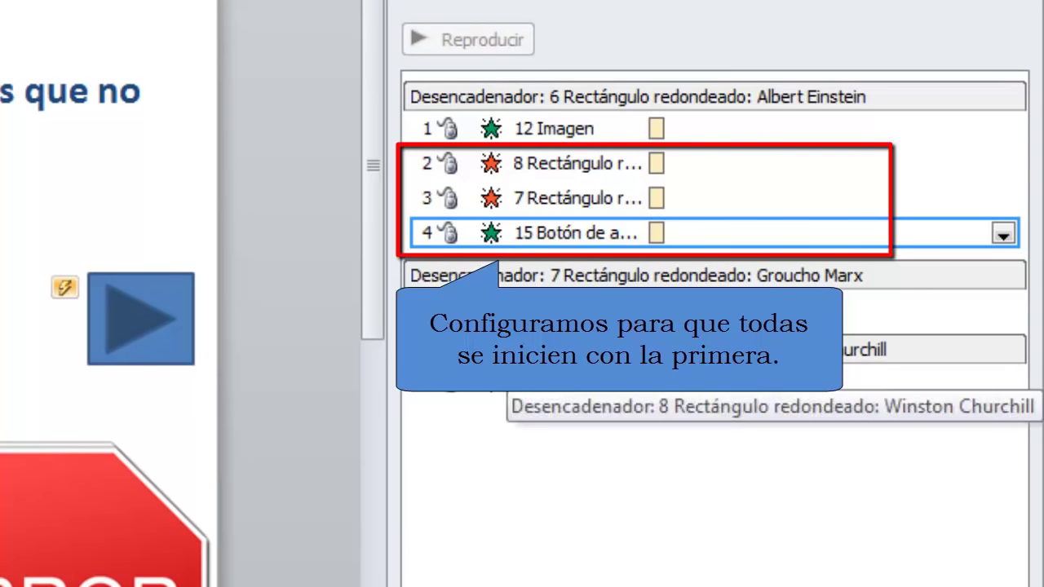
# - Set rows 8, 7 and 15 in the Einstein group to start Con la anterior
pyautogui.click(705, 161)
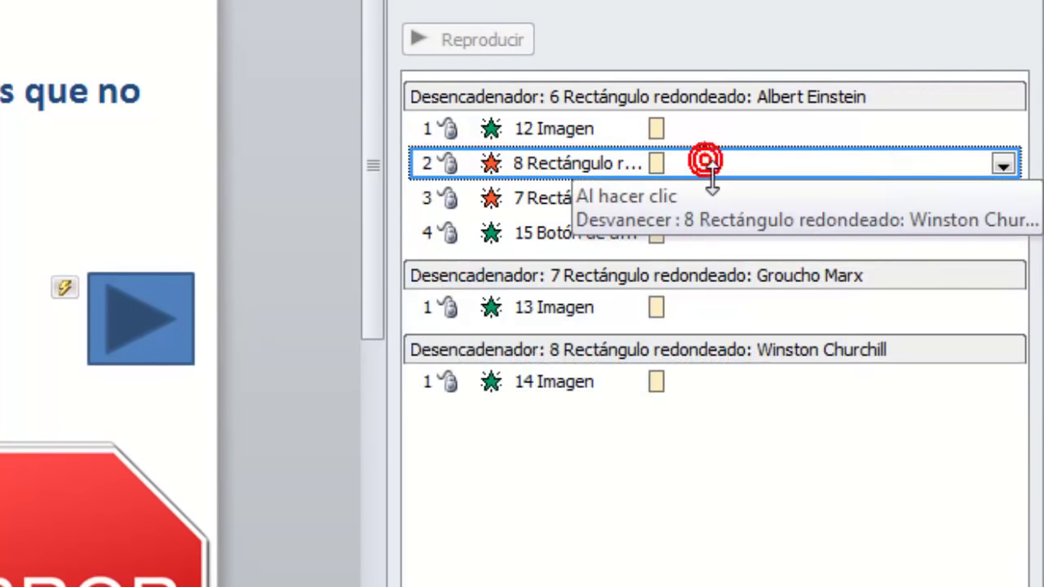
pyautogui.click(1003, 165)
pyautogui.click(840, 236)
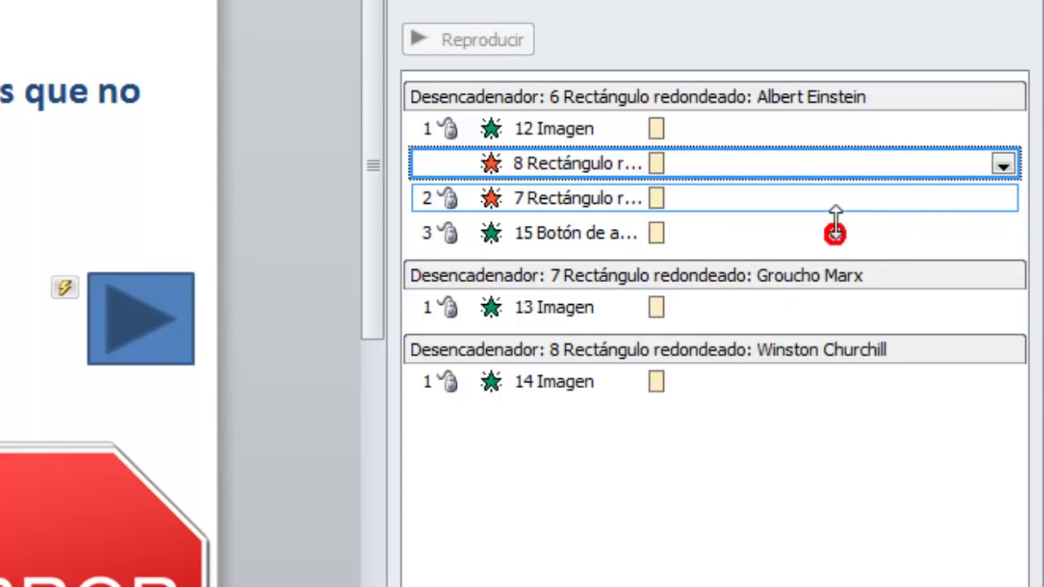
pyautogui.click(827, 199)
pyautogui.click(1002, 200)
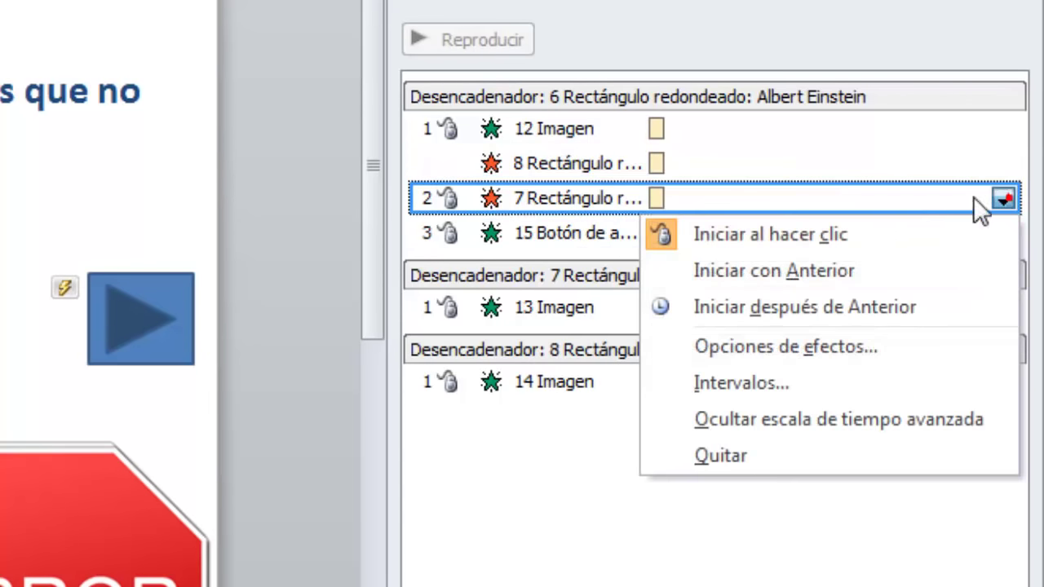
pyautogui.click(865, 267)
pyautogui.click(806, 234)
pyautogui.click(1002, 234)
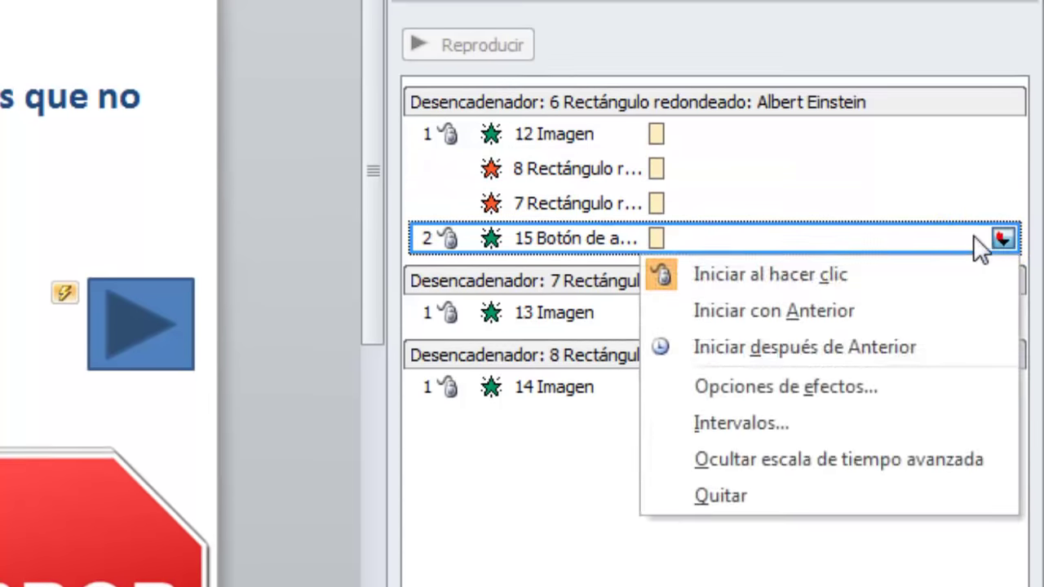
pyautogui.click(796, 310)
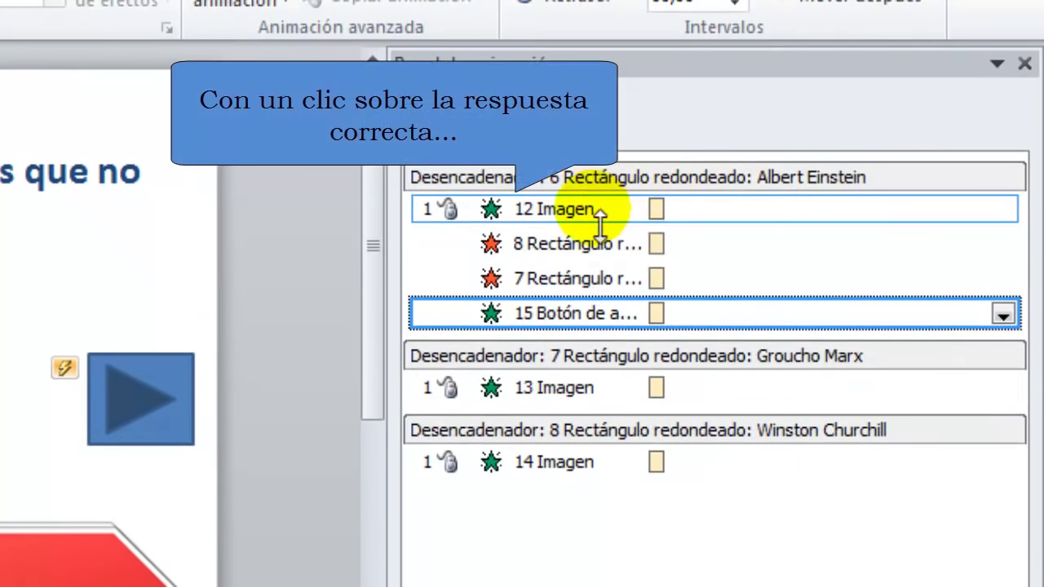
pyautogui.click(553, 214)
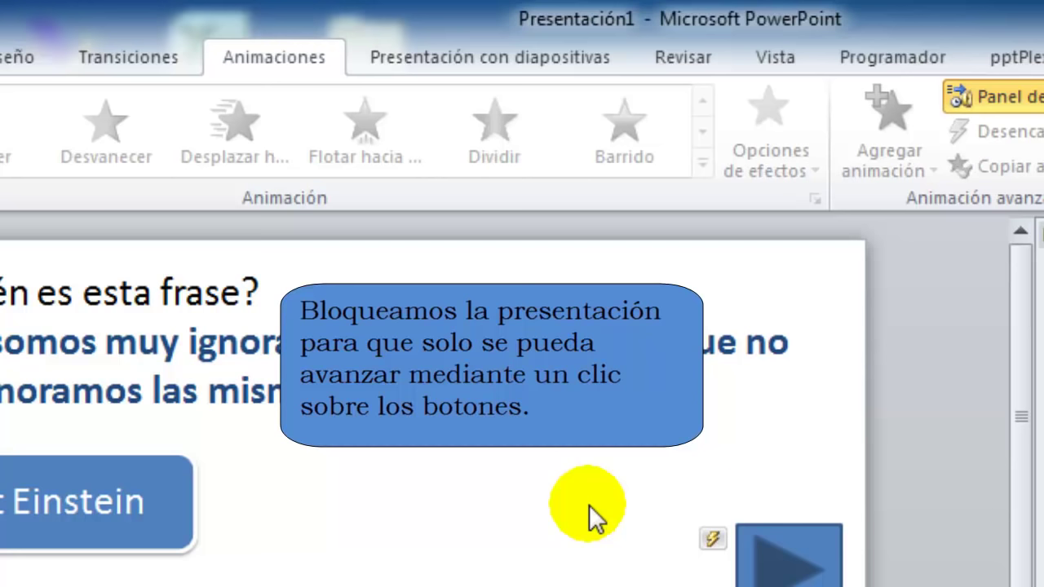
# - Set the show type to Examinada en exposición (pantalla completa) in the slideshow setup
pyautogui.click(445, 58)
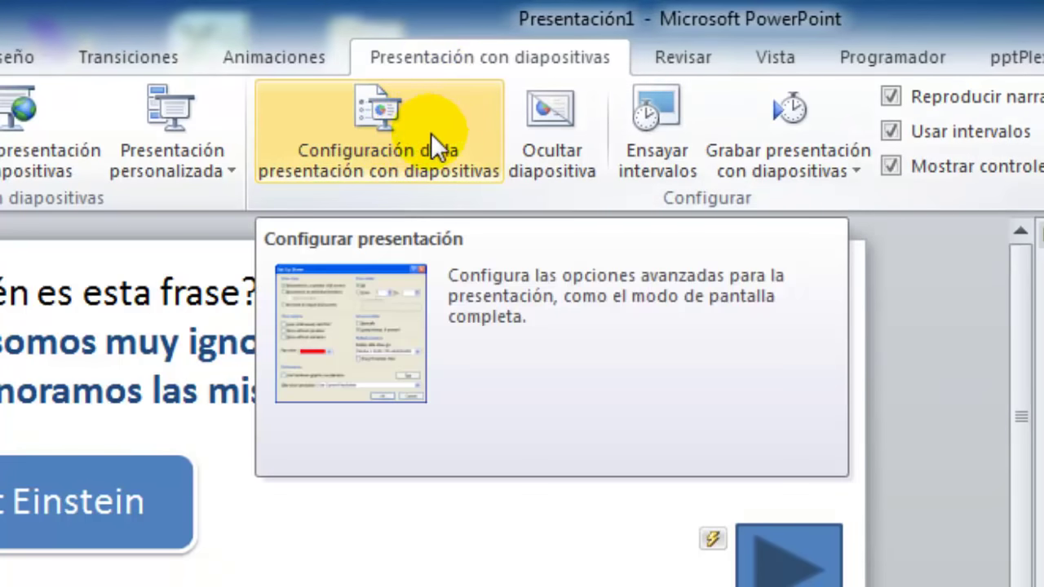
pyautogui.click(434, 124)
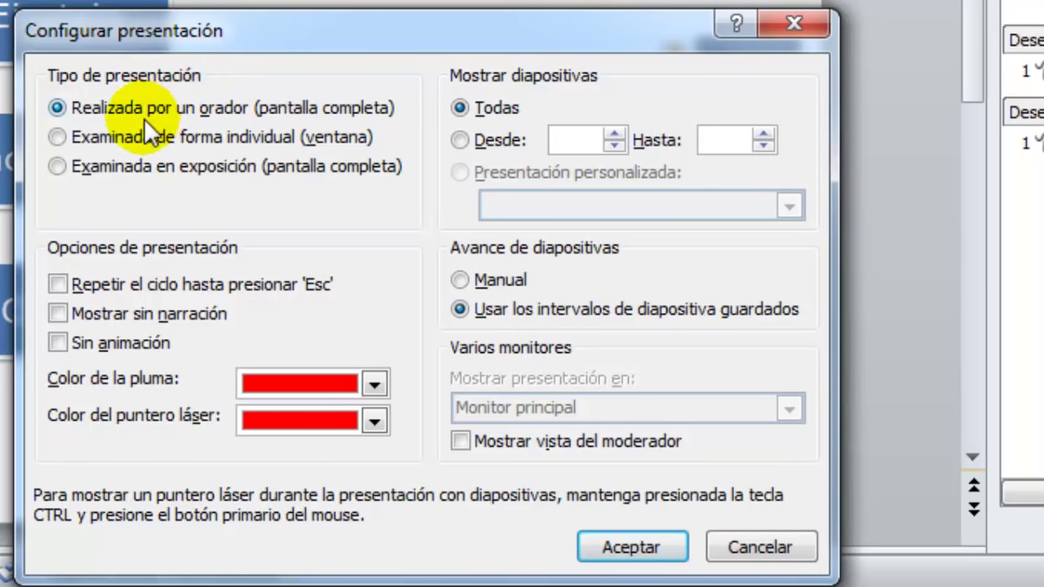
pyautogui.click(64, 168)
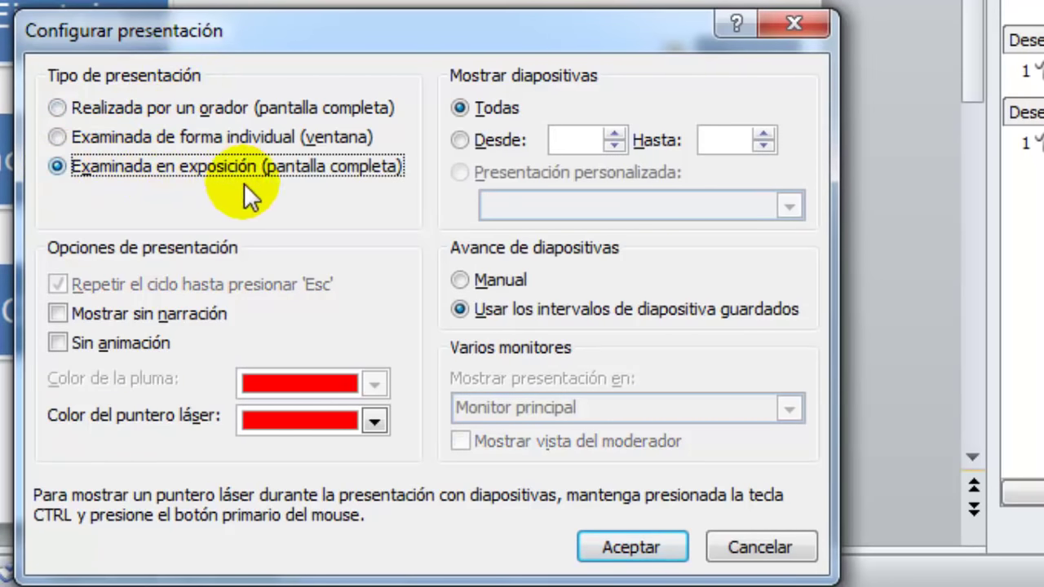
pyautogui.click(628, 548)
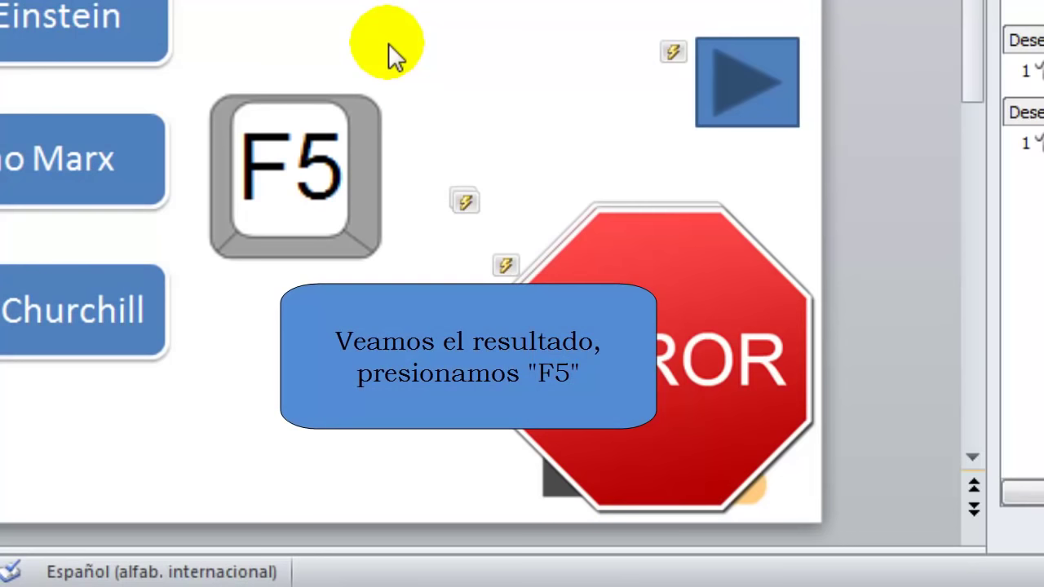
# - Run the slideshow, try Groucho Marx and Winston Churchill, then Albert Einstein and the forward button
pyautogui.press('F5')
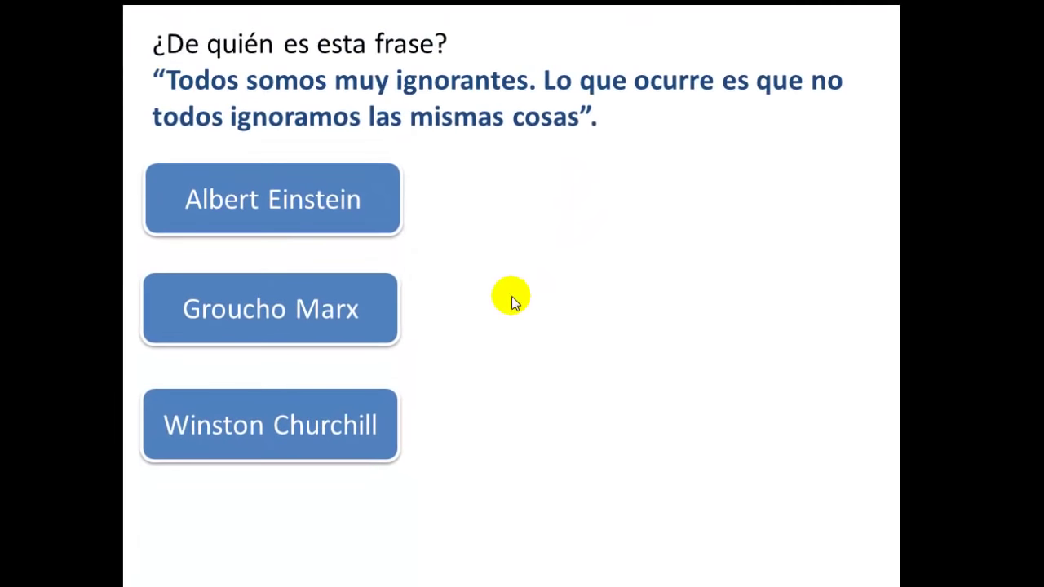
pyautogui.click(385, 305)
pyautogui.click(388, 424)
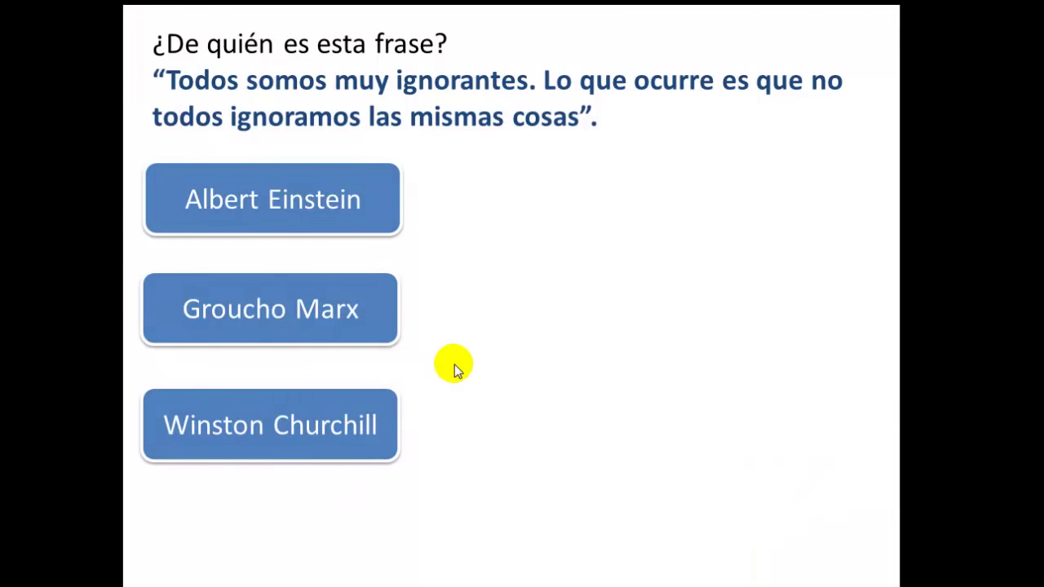
pyautogui.click(361, 216)
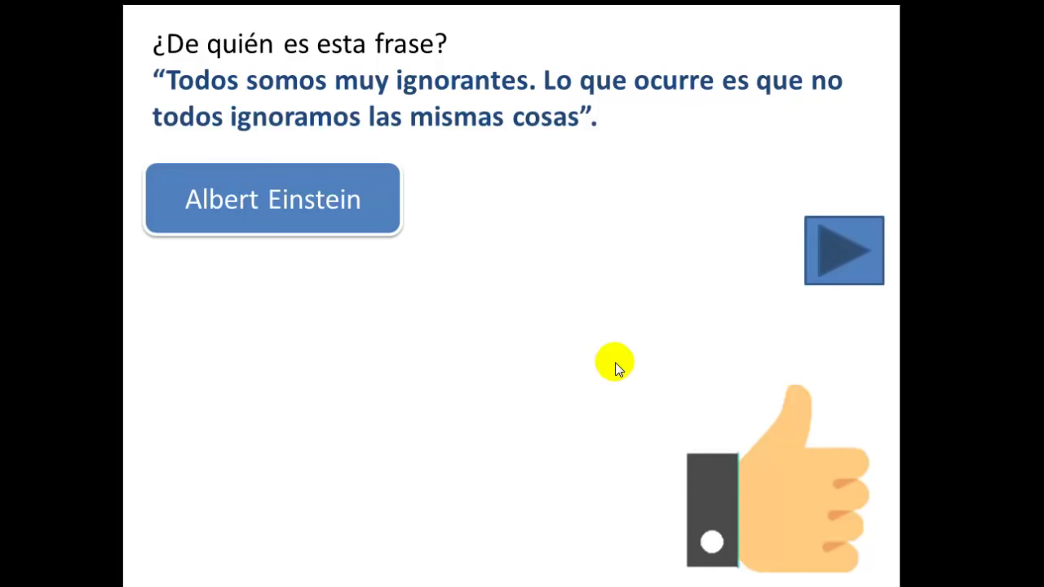
pyautogui.click(849, 263)
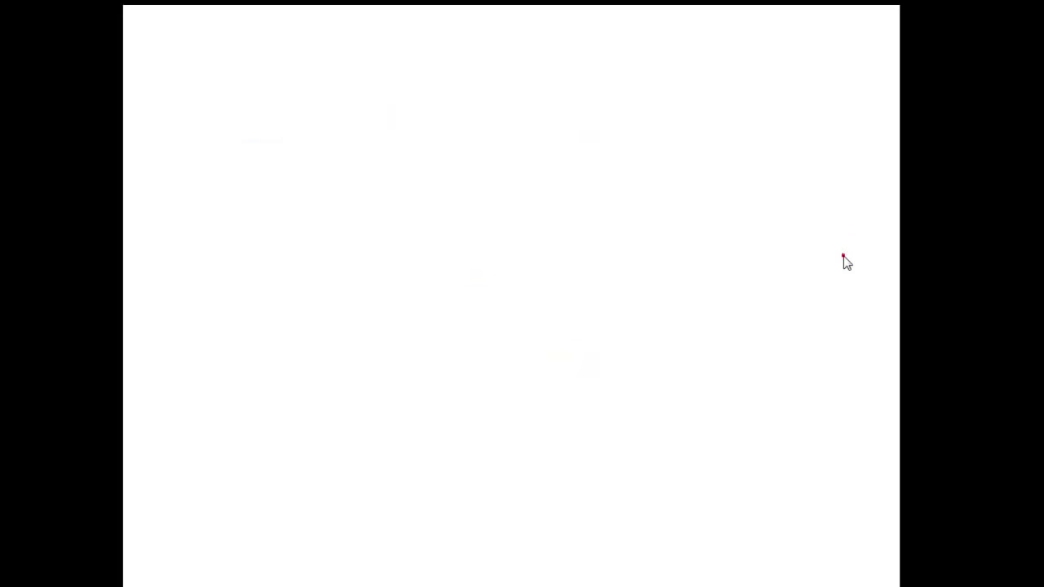